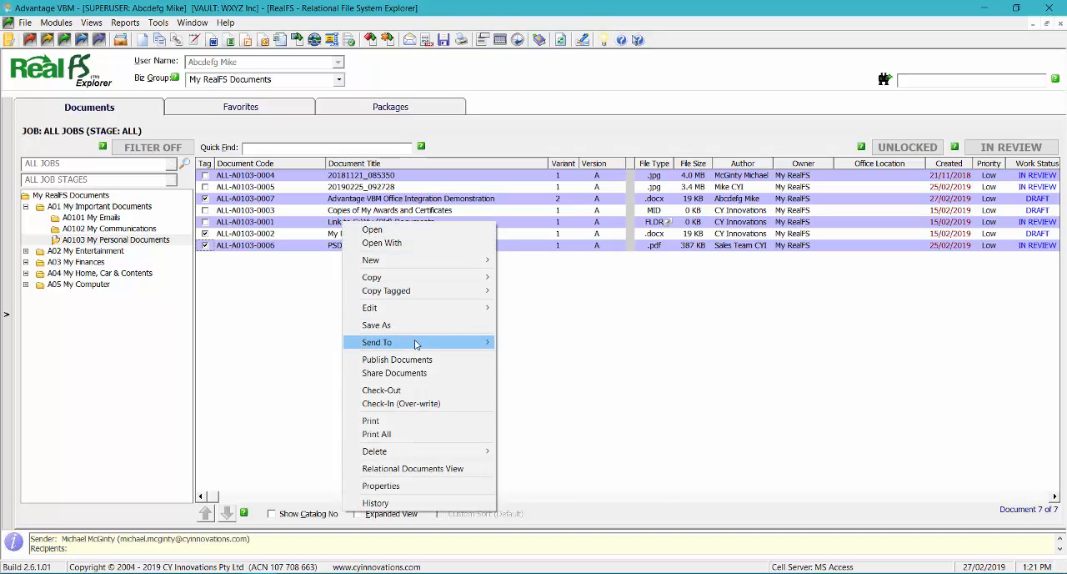
Start emailing the tagged documents as attachments, add the internal user as To recipient, and set Issued For to 4 - Use.
{"action": "mouse_move", "coordinate": [458, 341]}
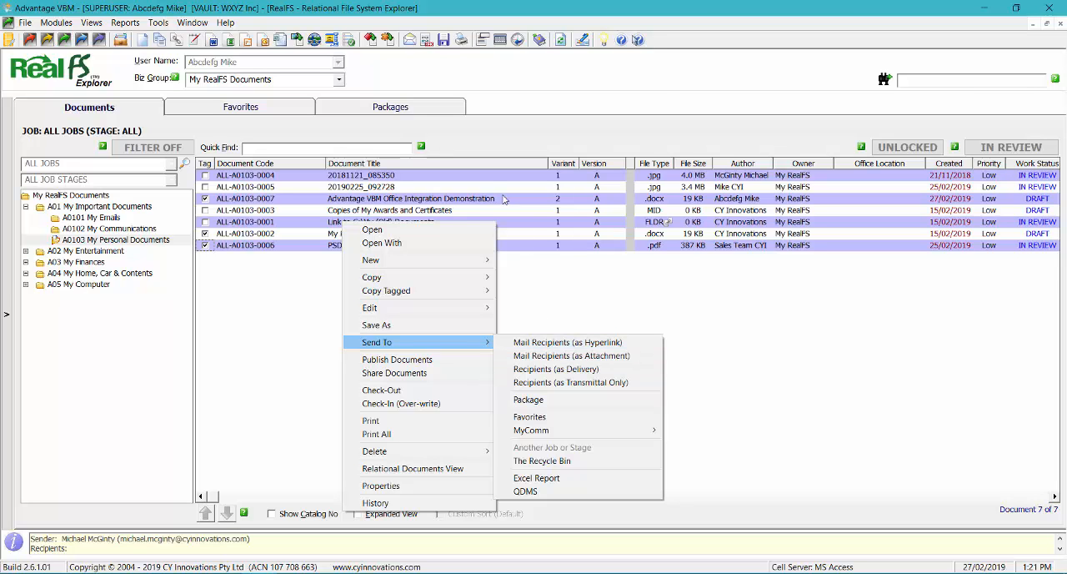
{"action": "left_click", "coordinate": [409, 43]}
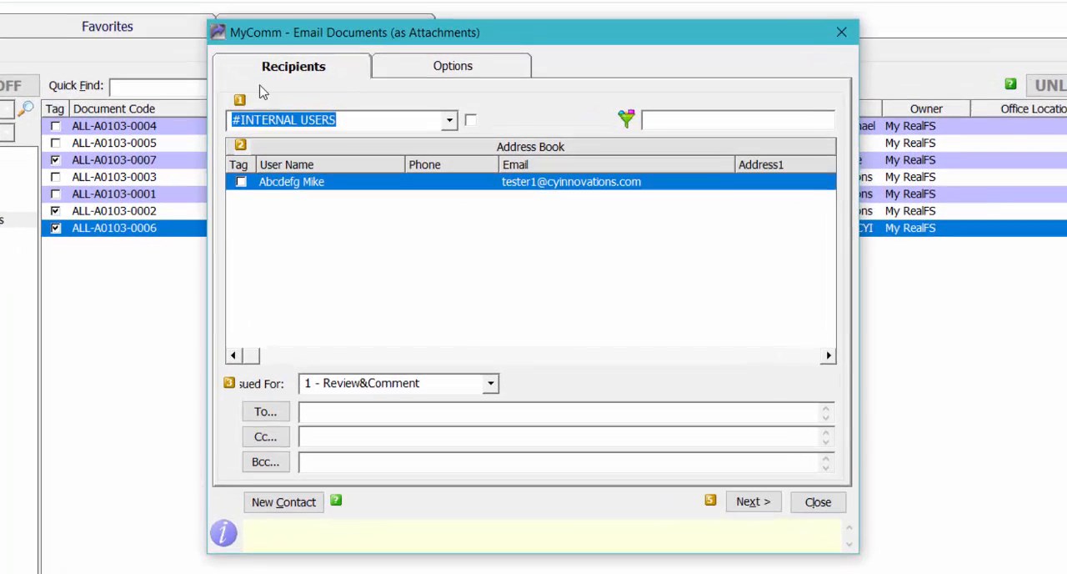
{"action": "left_click", "coordinate": [239, 182]}
{"action": "left_click", "coordinate": [277, 416]}
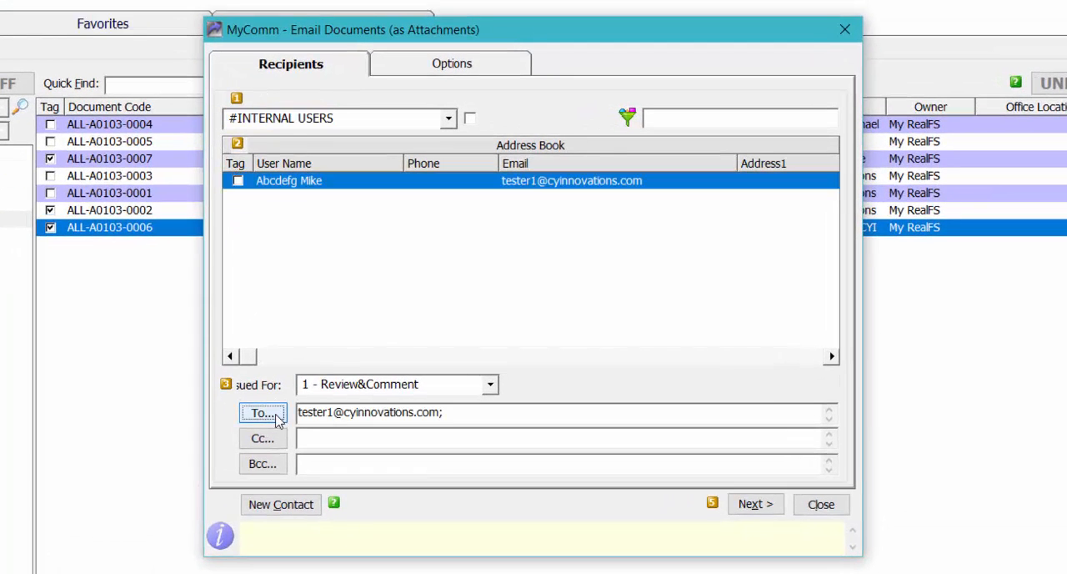
{"action": "left_click", "coordinate": [490, 384]}
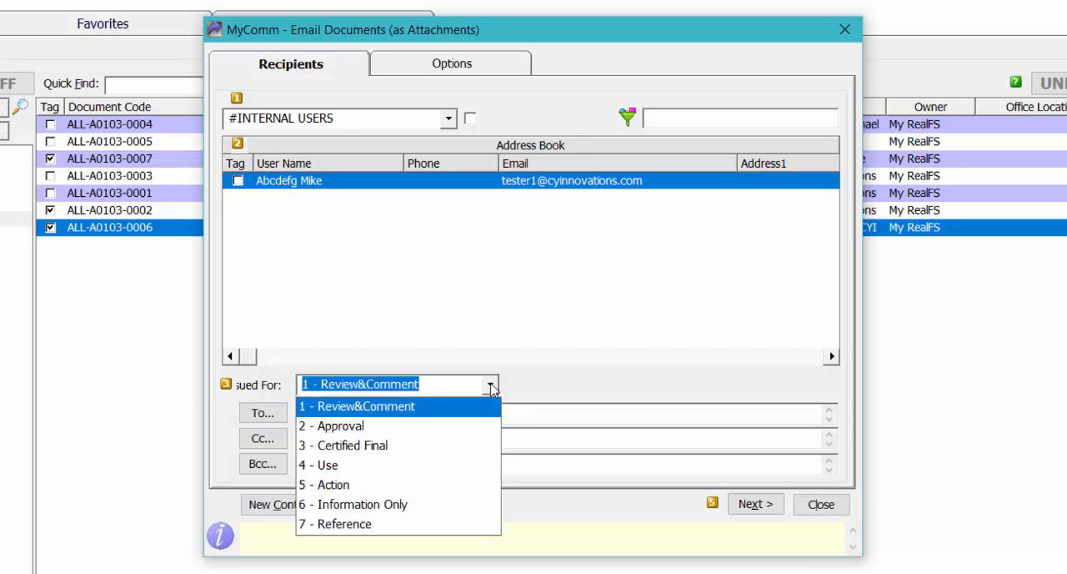
{"action": "left_click", "coordinate": [331, 466]}
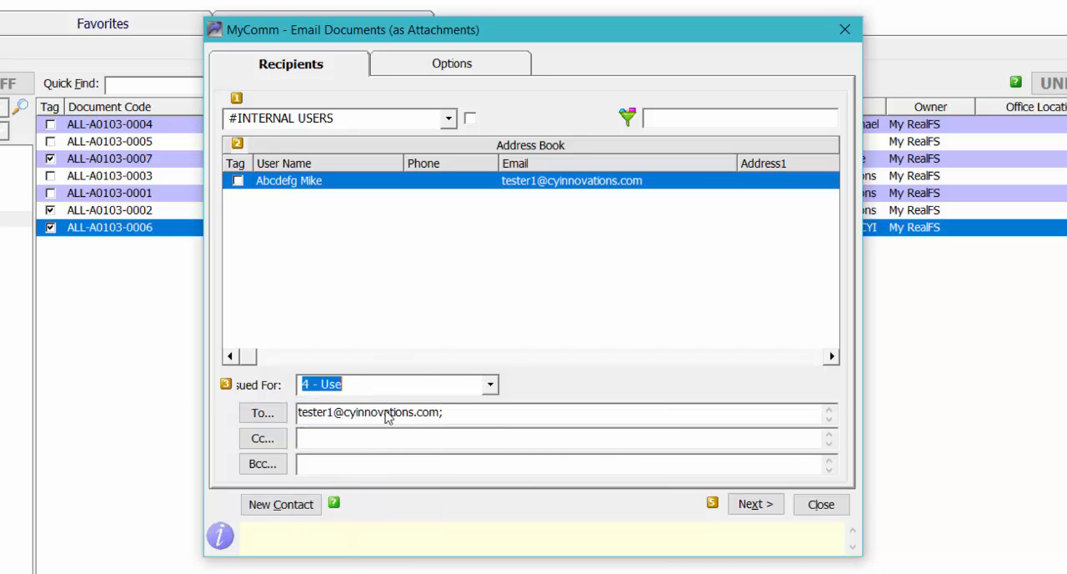
Set the email options to send the documents under transmittal, send the files as PDF, and zip the attachments.
{"action": "left_click", "coordinate": [432, 69]}
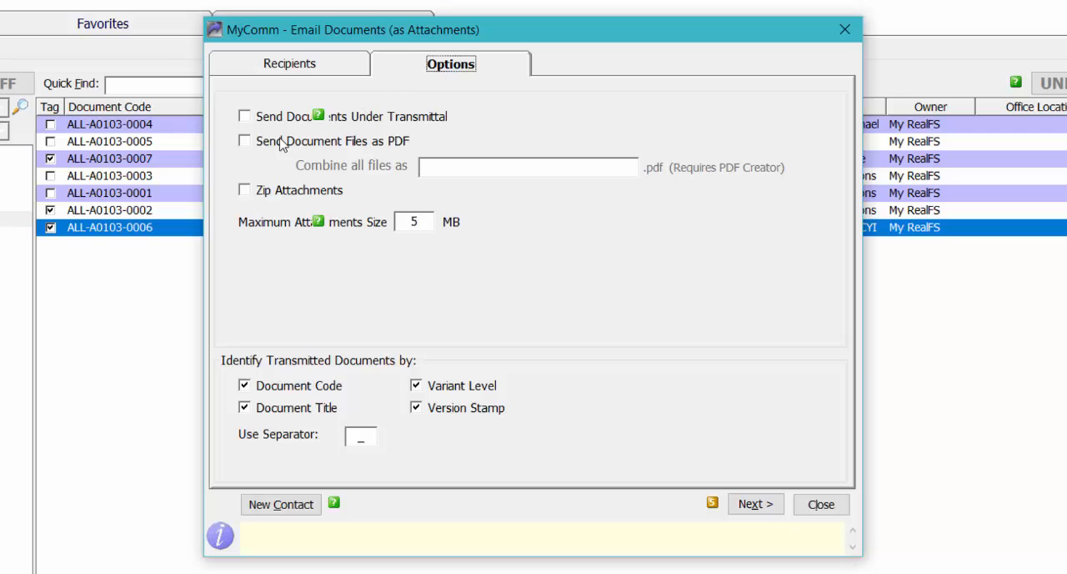
{"action": "left_click", "coordinate": [247, 121]}
{"action": "left_click", "coordinate": [245, 117]}
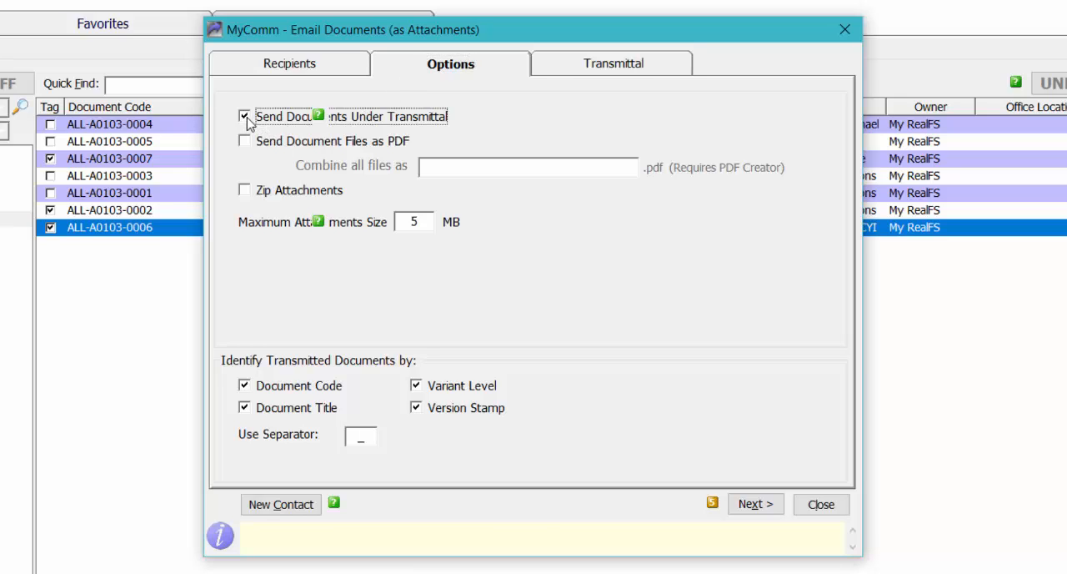
{"action": "left_click", "coordinate": [245, 141]}
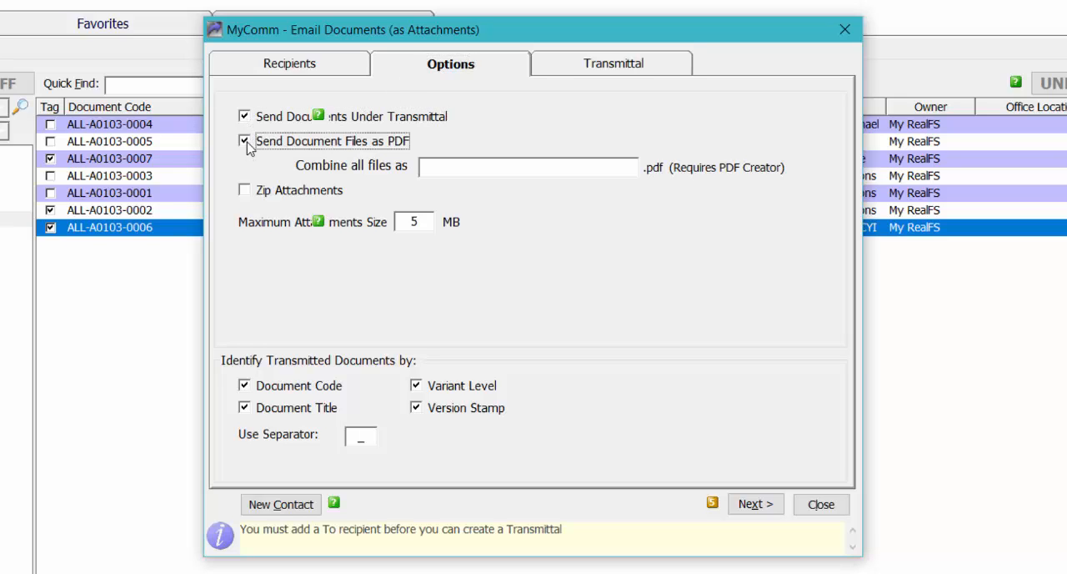
{"action": "left_click", "coordinate": [244, 190]}
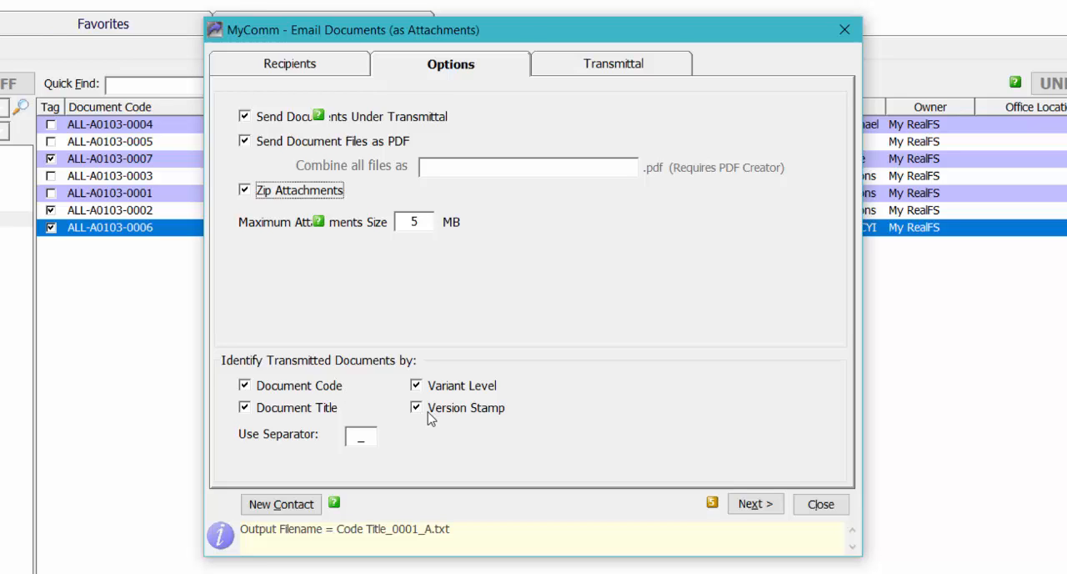
Add the transmittal note "Please use the following documents" and proceed with creating the email.
{"action": "left_click", "coordinate": [615, 67]}
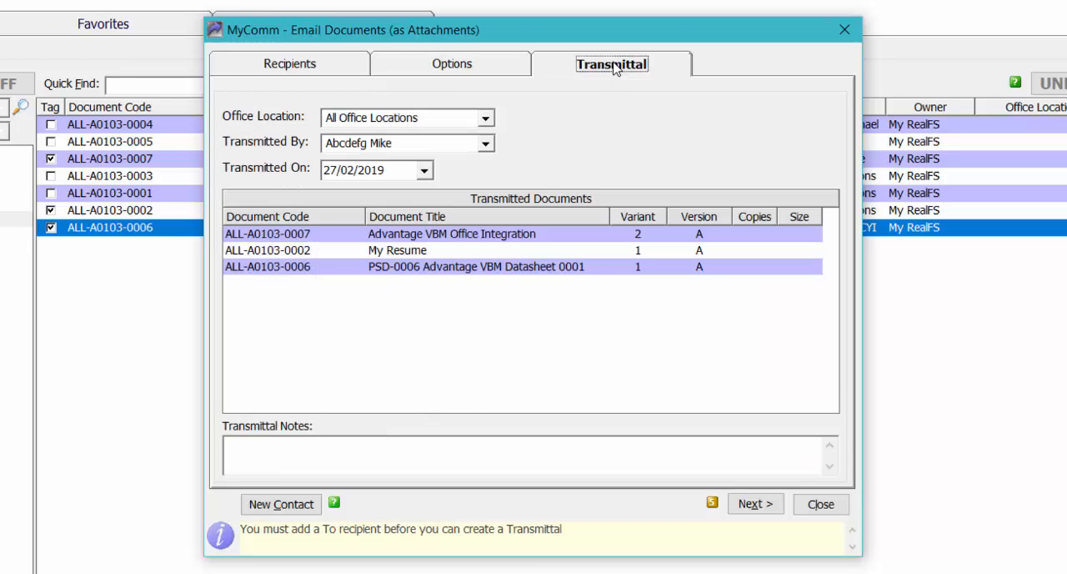
{"action": "left_click", "coordinate": [372, 464]}
{"action": "type", "text": "Please use the following documents"}
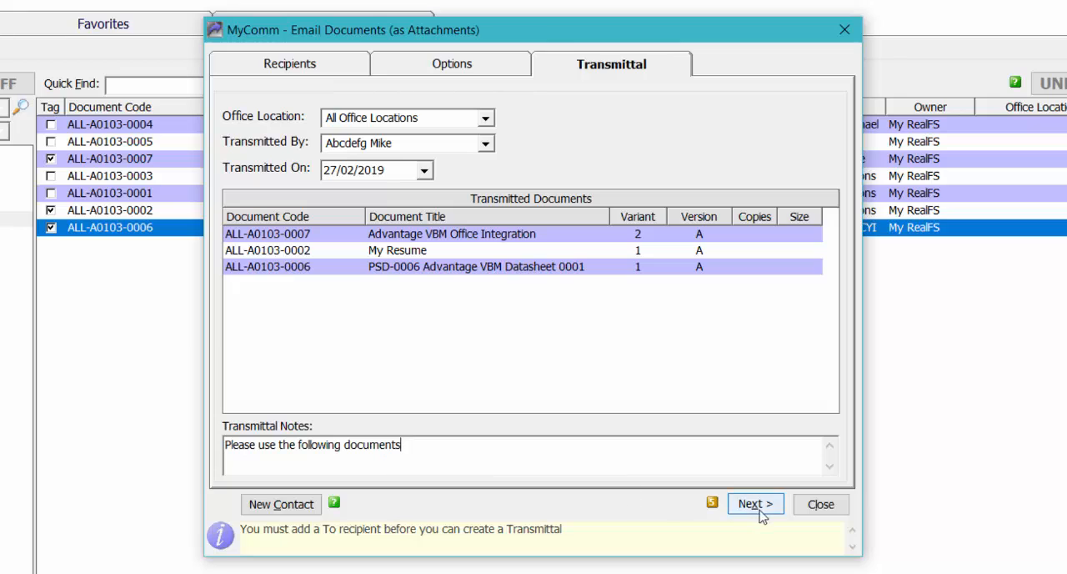
{"action": "left_click", "coordinate": [755, 504]}
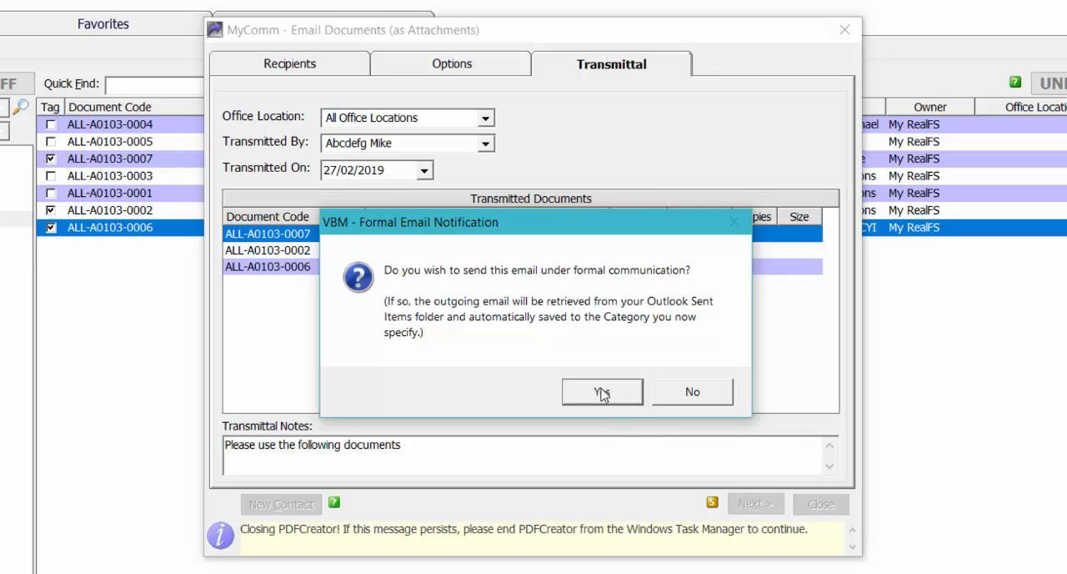
Send the email under formal communication, filing it in A0101 My Emails and accepting the suggested transmittal subject.
{"action": "left_click", "coordinate": [603, 391]}
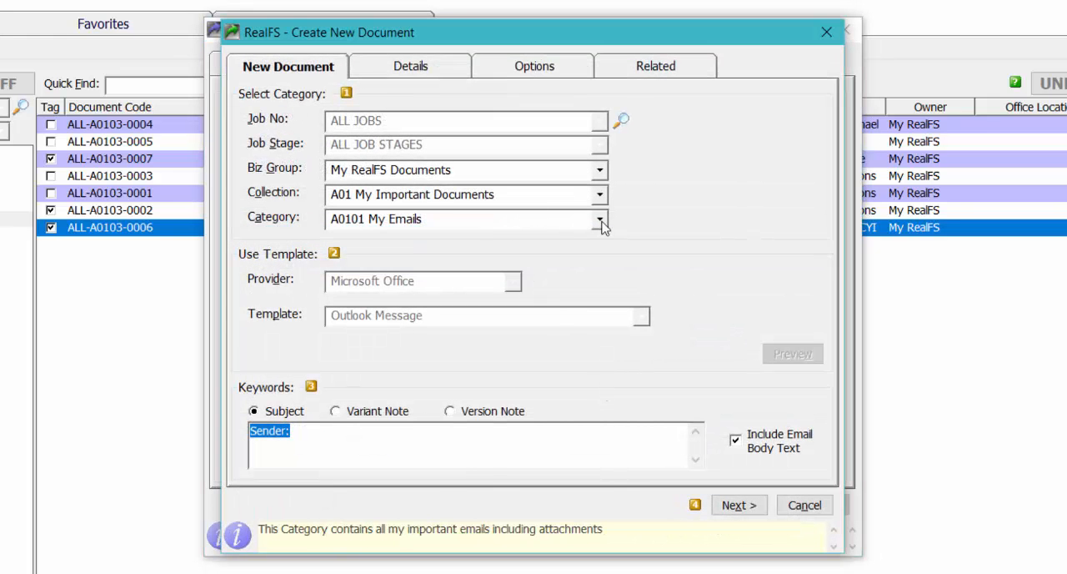
{"action": "left_click", "coordinate": [739, 506]}
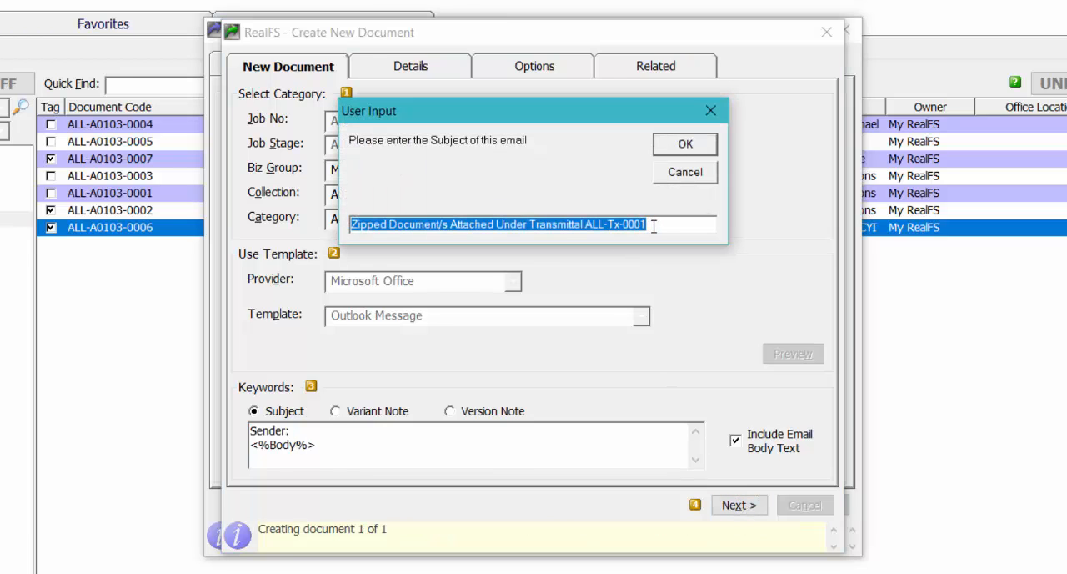
{"action": "left_click", "coordinate": [686, 146]}
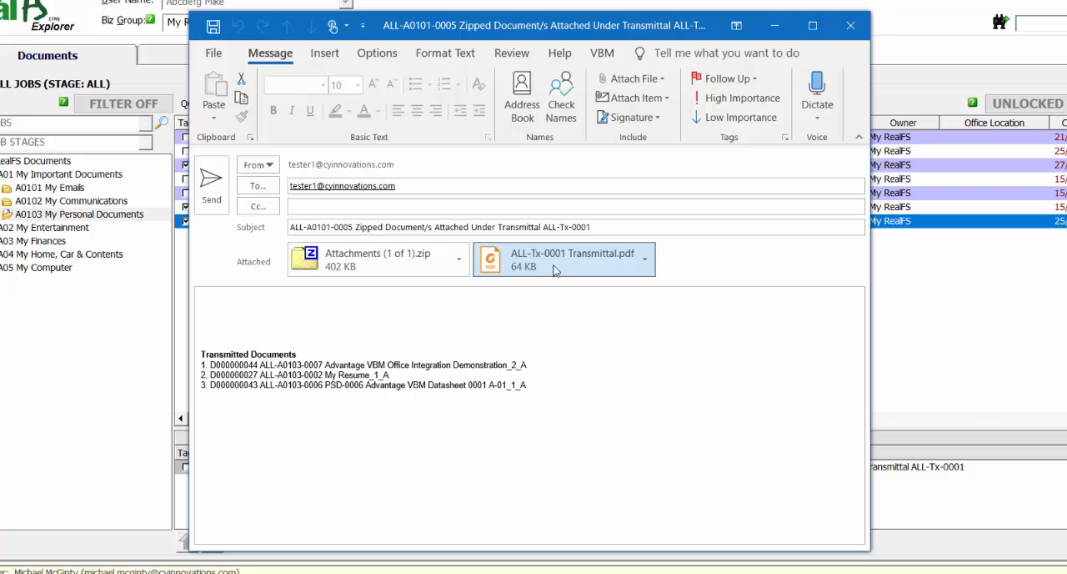
Check the attached transmittal PDF and write "Please update your records with the attached documents" in the email body.
{"action": "double_click", "coordinate": [555, 268]}
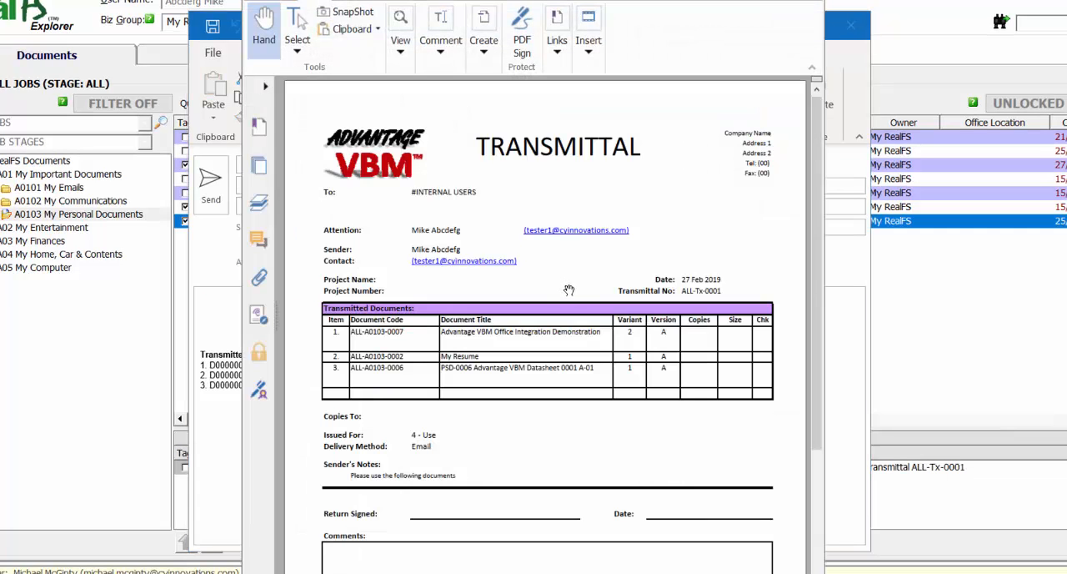
{"action": "left_click", "coordinate": [809, 2]}
{"action": "left_click", "coordinate": [229, 305]}
{"action": "type", "text": "Please update your records with the attached document"}
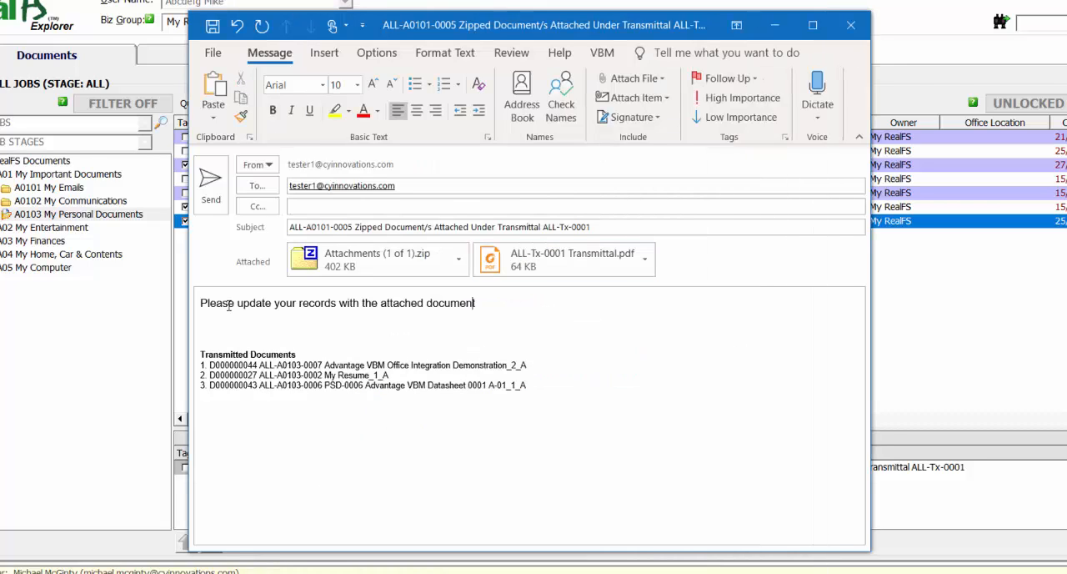
{"action": "type", "text": "s"}
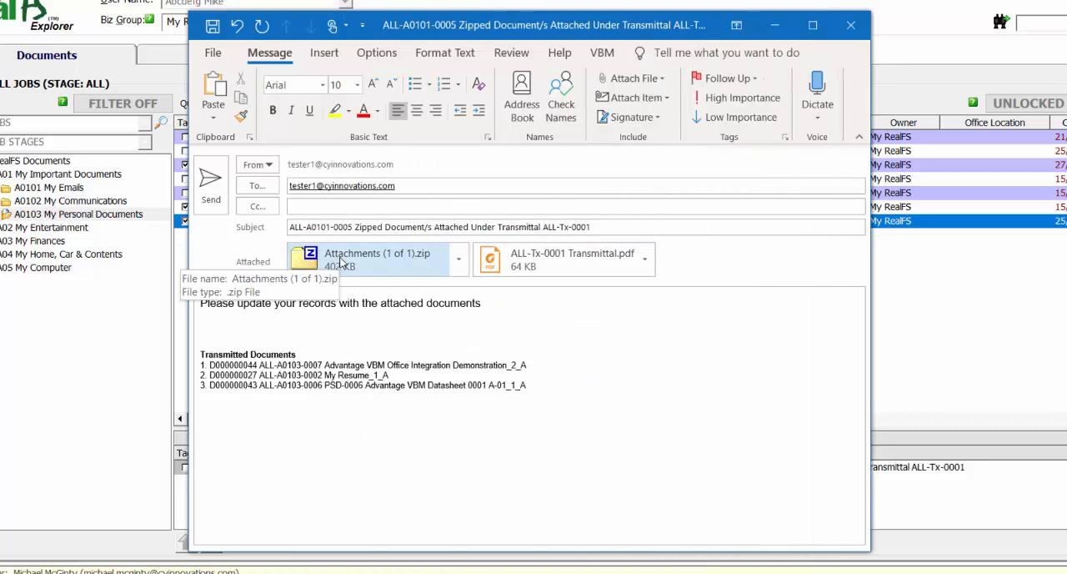
Check the contents of the zip attachment and send the email.
{"action": "double_click", "coordinate": [341, 262]}
{"action": "left_click", "coordinate": [452, 331]}
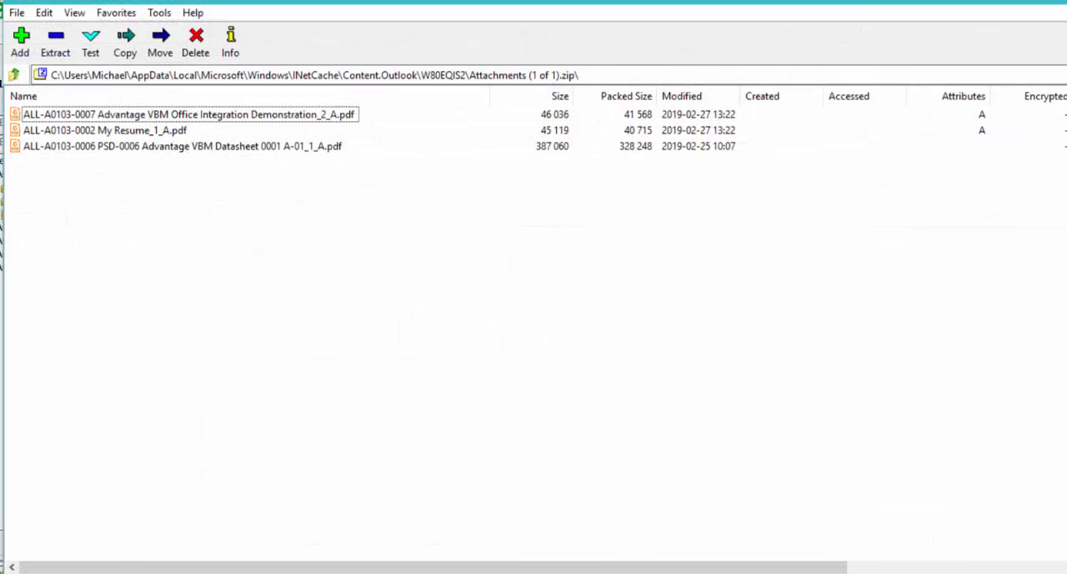
{"action": "key", "text": "alt+F4"}
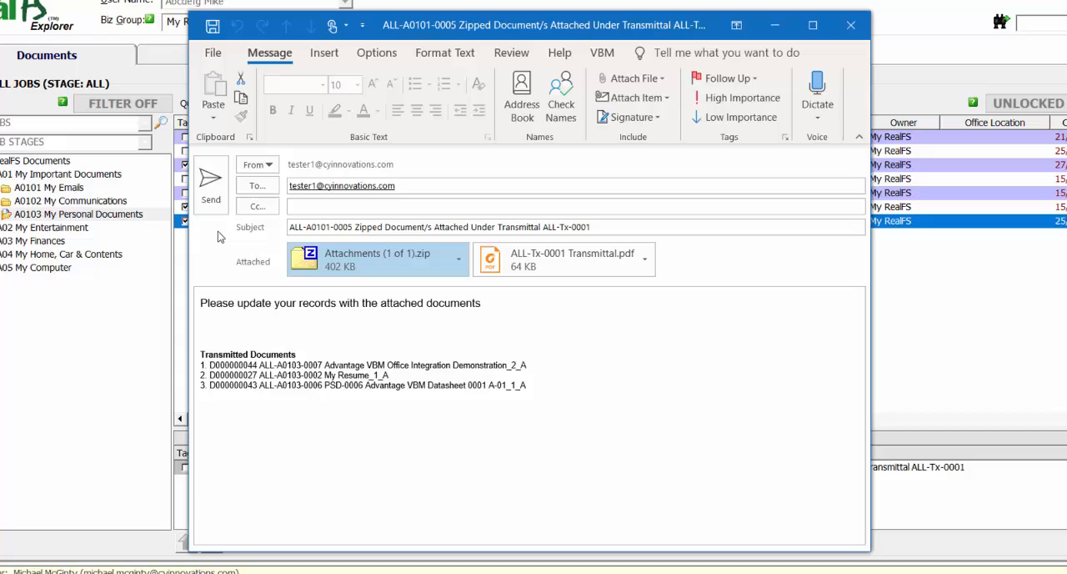
{"action": "left_click", "coordinate": [210, 182]}
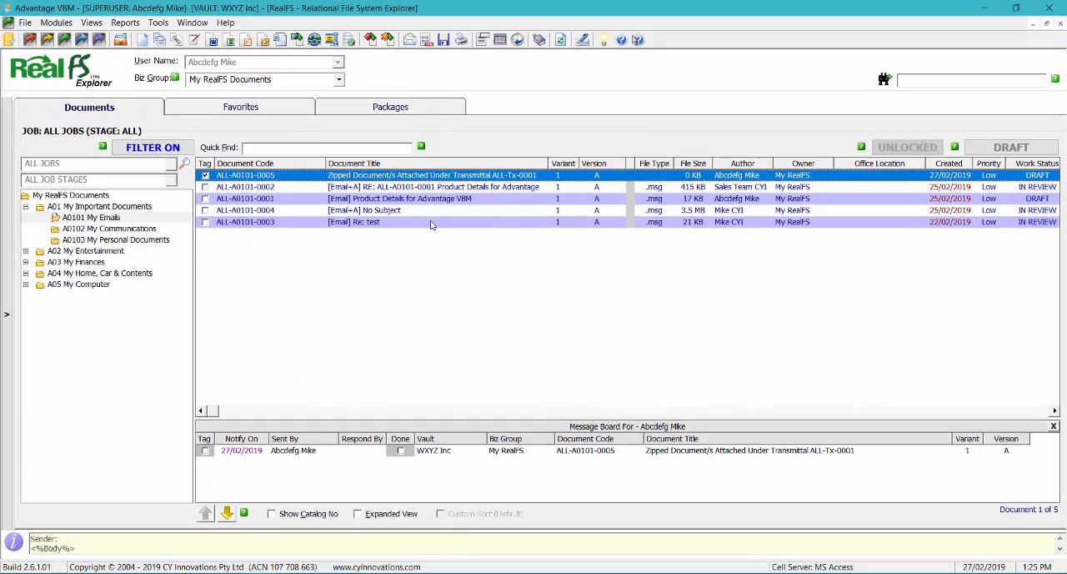
Refresh the My Emails list and view the saved copy of the sent transmittal email.
{"action": "left_click", "coordinate": [562, 41]}
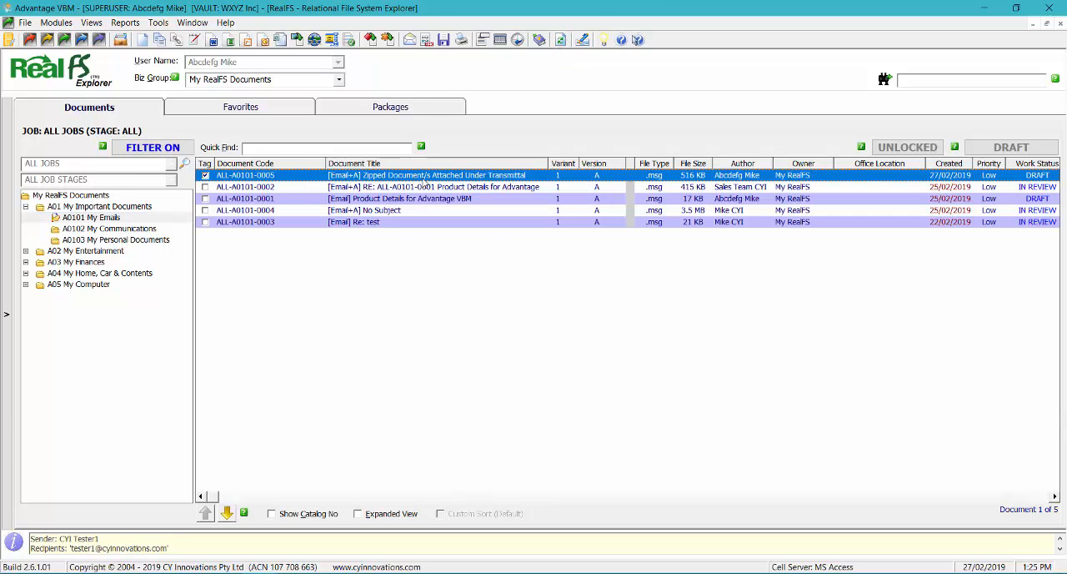
{"action": "double_click", "coordinate": [428, 176]}
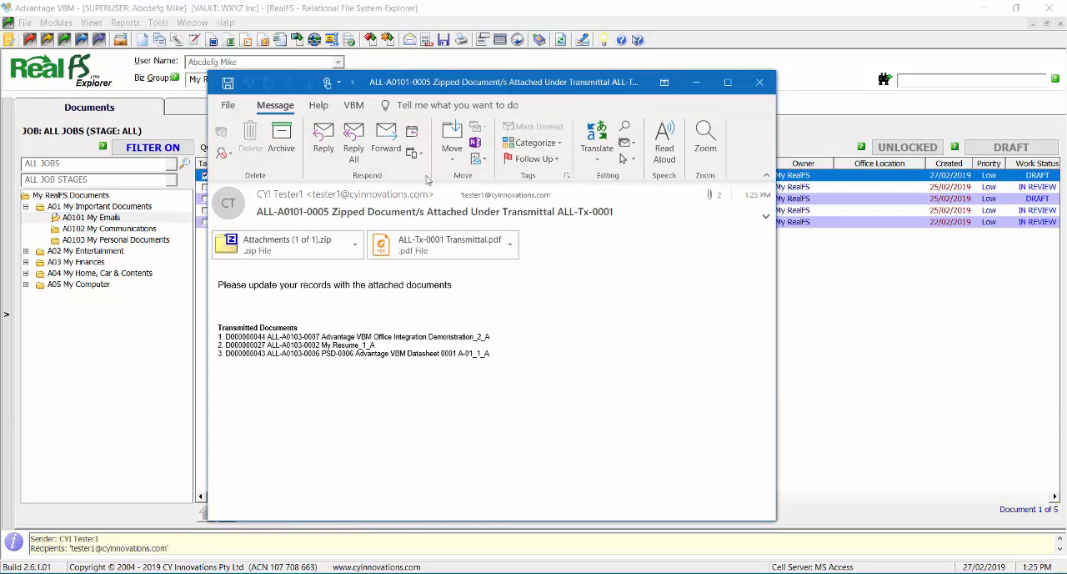
{"action": "left_click", "coordinate": [760, 82]}
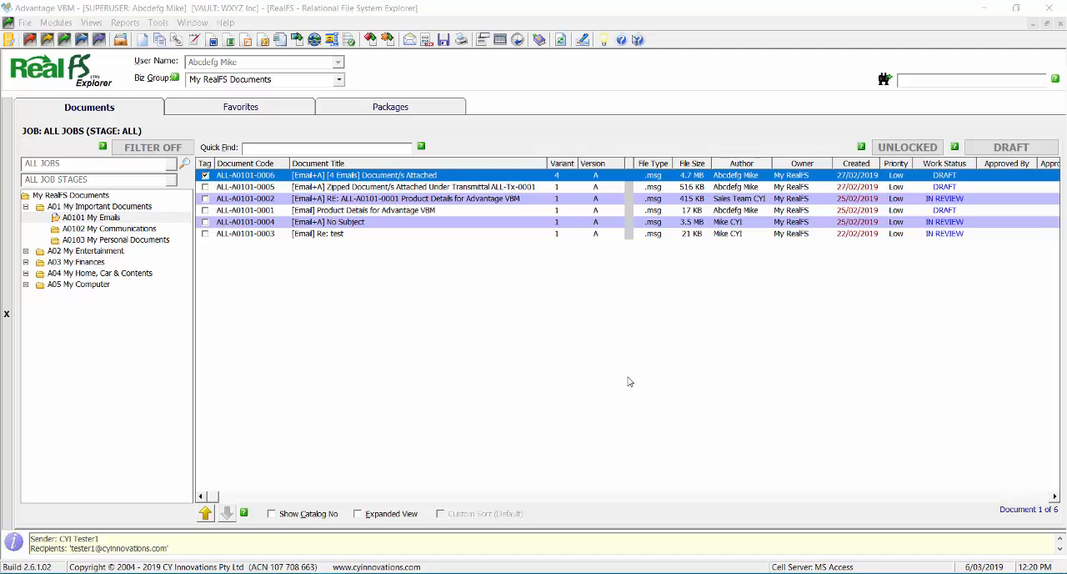
Drill down from email ALL-A0101-0005 to its related transmittal and review the transmittal PDF.
{"action": "left_click", "coordinate": [397, 187]}
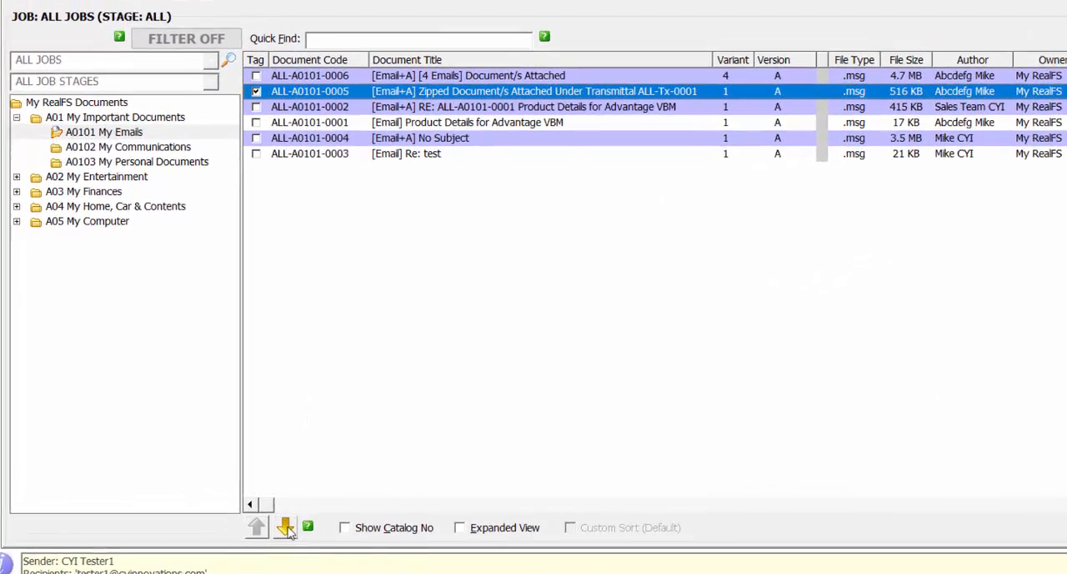
{"action": "left_click", "coordinate": [286, 528]}
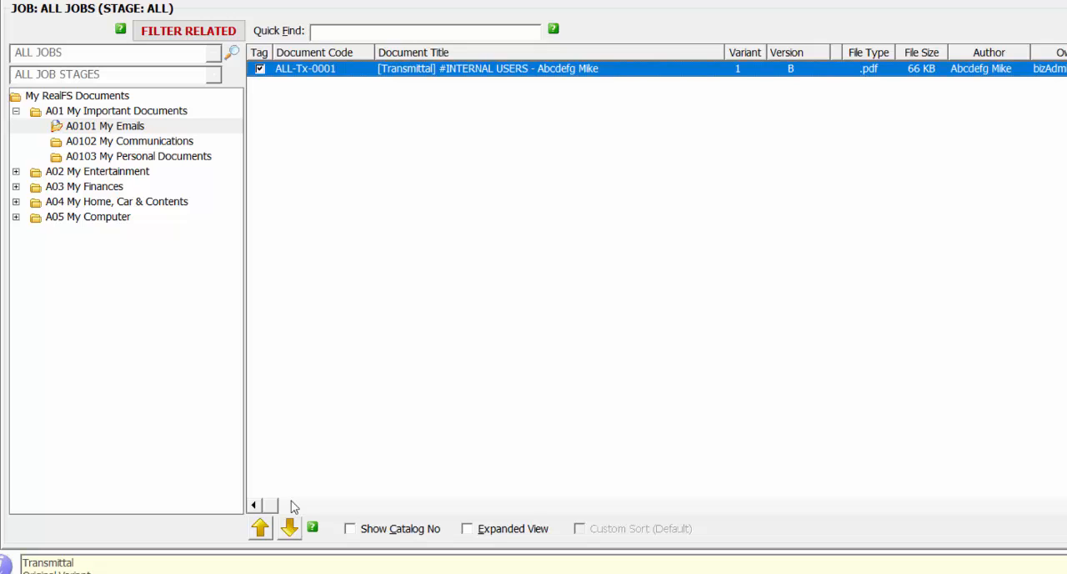
{"action": "double_click", "coordinate": [503, 72]}
{"action": "scroll", "coordinate": [906, 439], "scroll_direction": "down", "scroll_amount": 3}
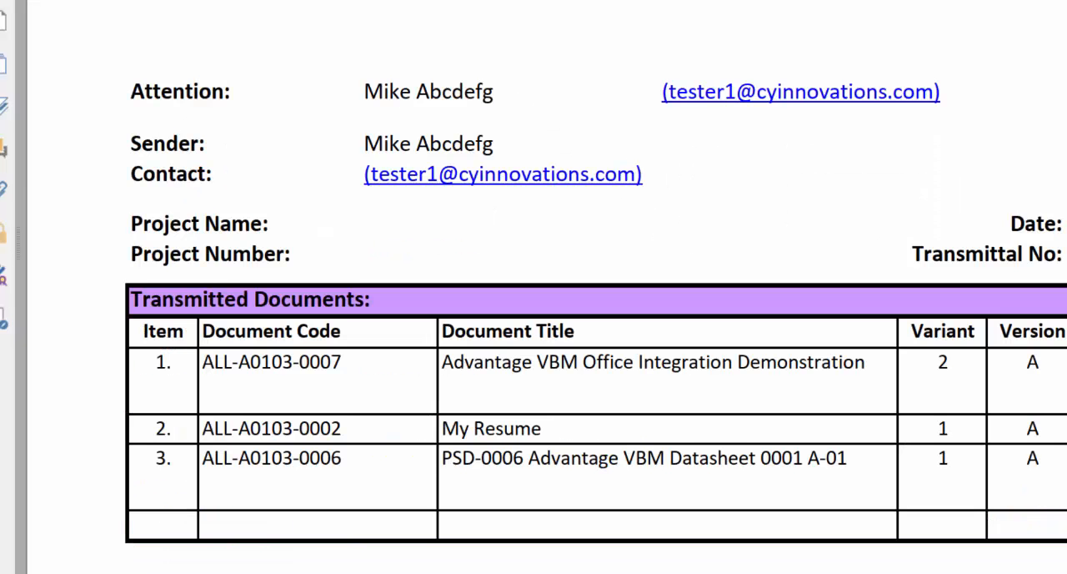
{"action": "key", "text": "alt+F4"}
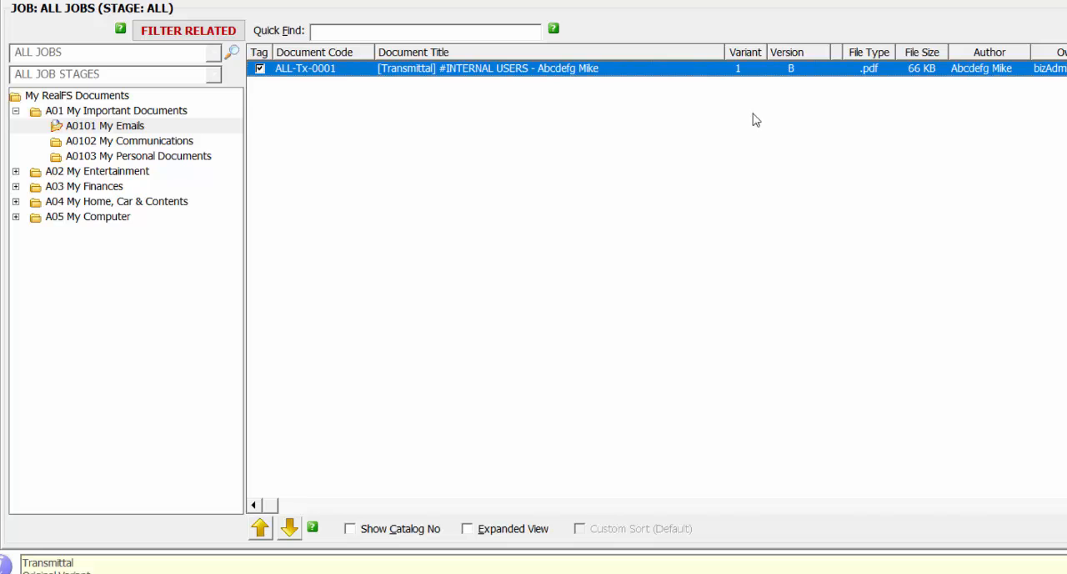
Drill down to the transmitted documents, select the PSD-0006 datasheet, and go back up to its related transmittal.
{"action": "left_click", "coordinate": [289, 528]}
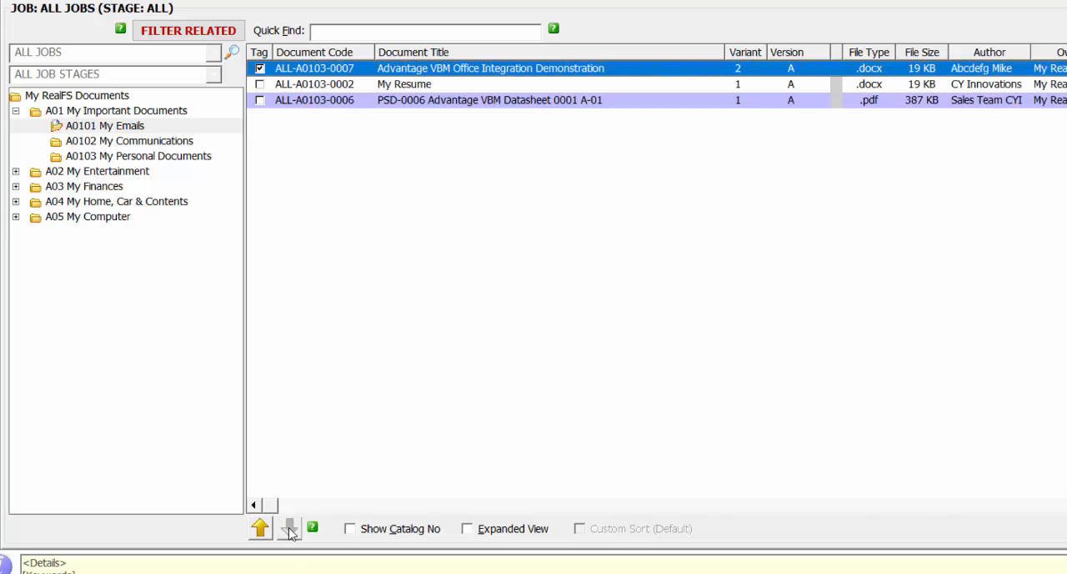
{"action": "left_click", "coordinate": [436, 103]}
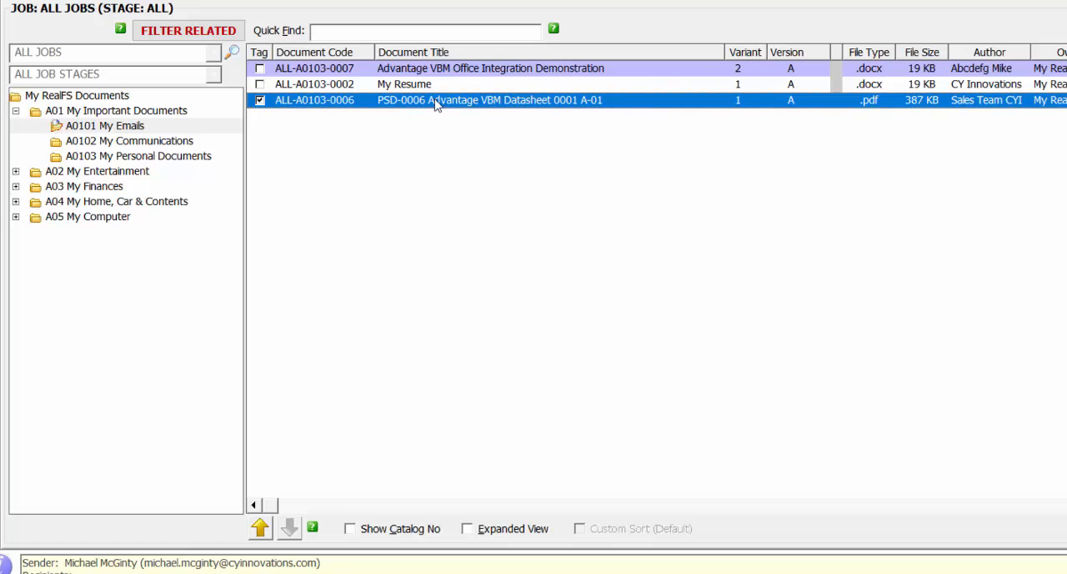
{"action": "left_click", "coordinate": [260, 528]}
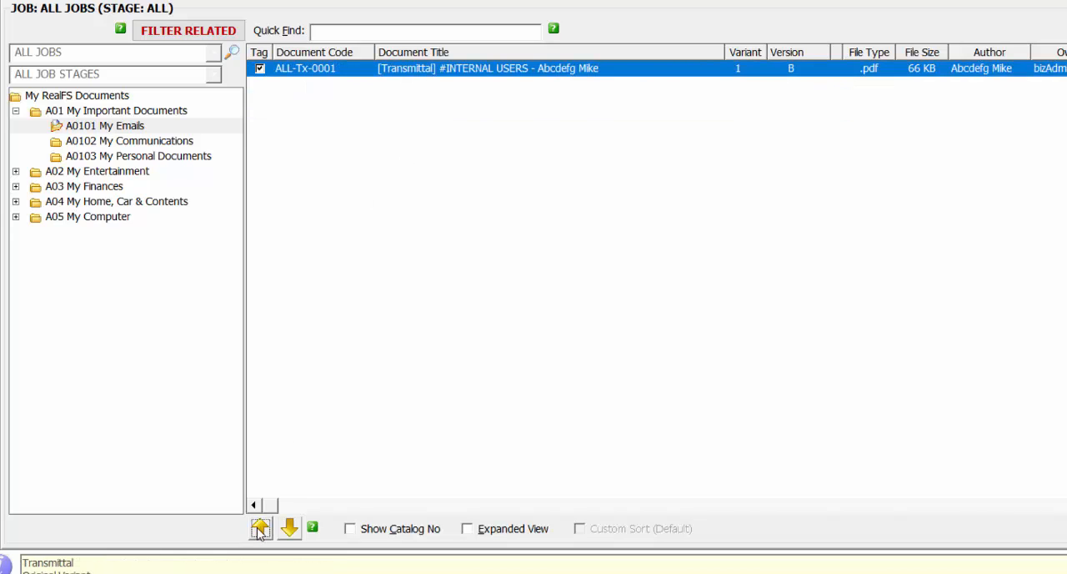
Go up from the transmittal to its parent email and view that message.
{"action": "left_click", "coordinate": [259, 529]}
{"action": "double_click", "coordinate": [540, 71]}
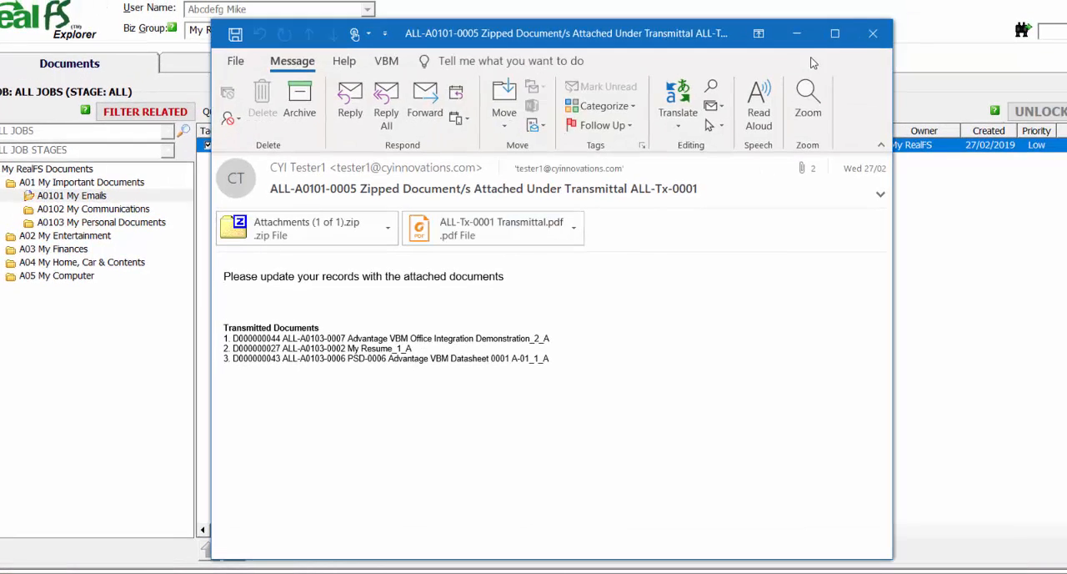
{"action": "left_click", "coordinate": [873, 34]}
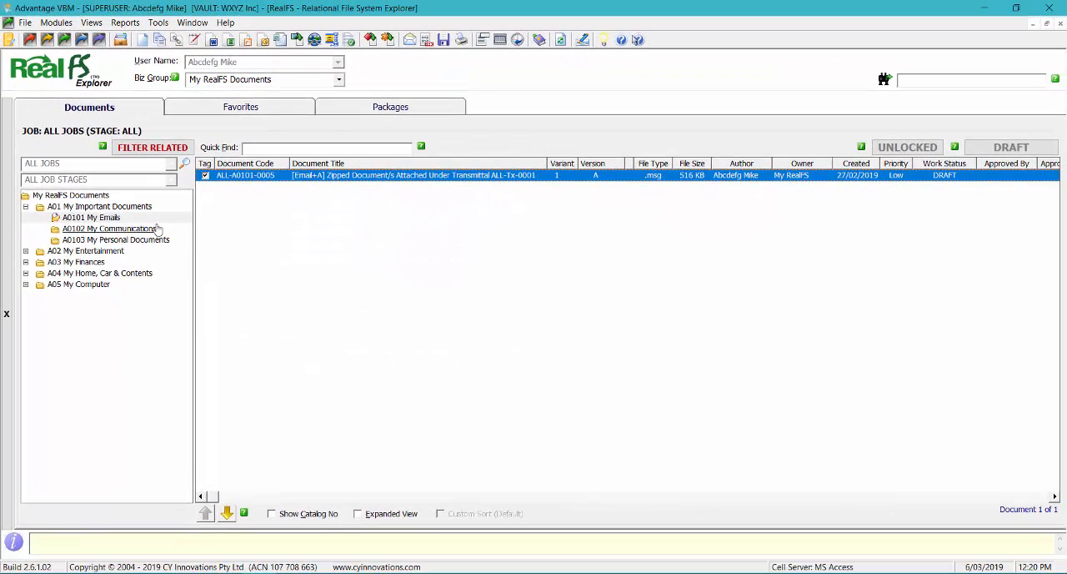
Open the A0202 My Pictures category under A02 My Entertainment.
{"action": "double_click", "coordinate": [83, 251]}
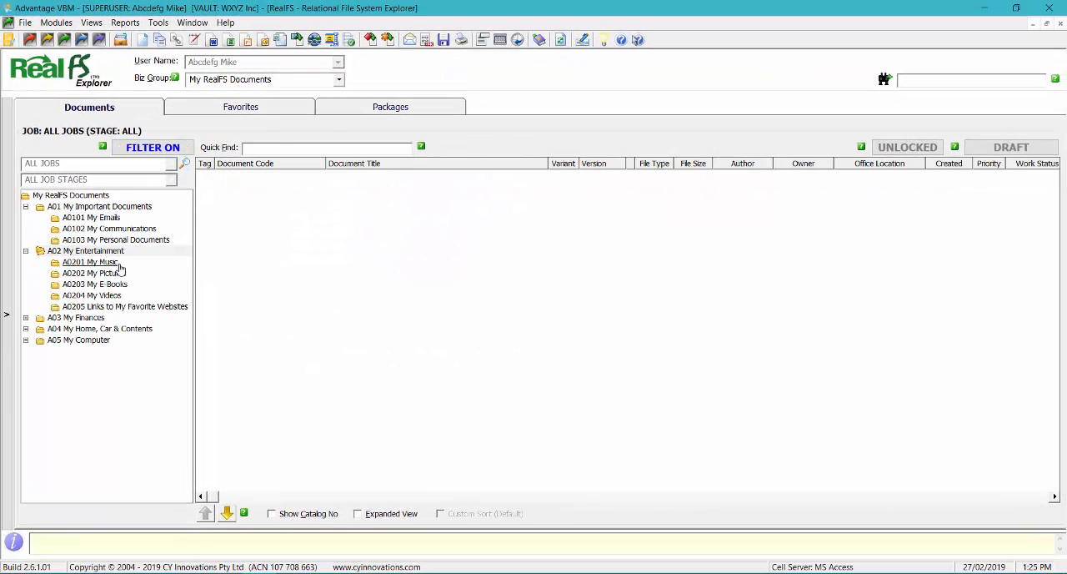
{"action": "left_click", "coordinate": [95, 273]}
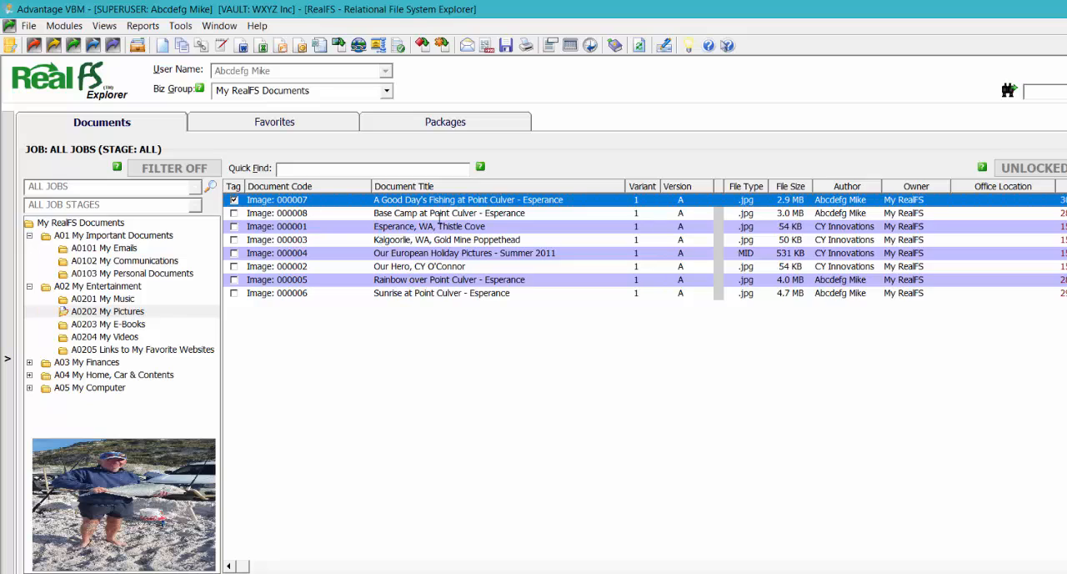
Tag images 000008, 000005 and 000006 alongside the tagged fishing picture and start emailing the tagged documents as attachments.
{"action": "left_click", "coordinate": [234, 212]}
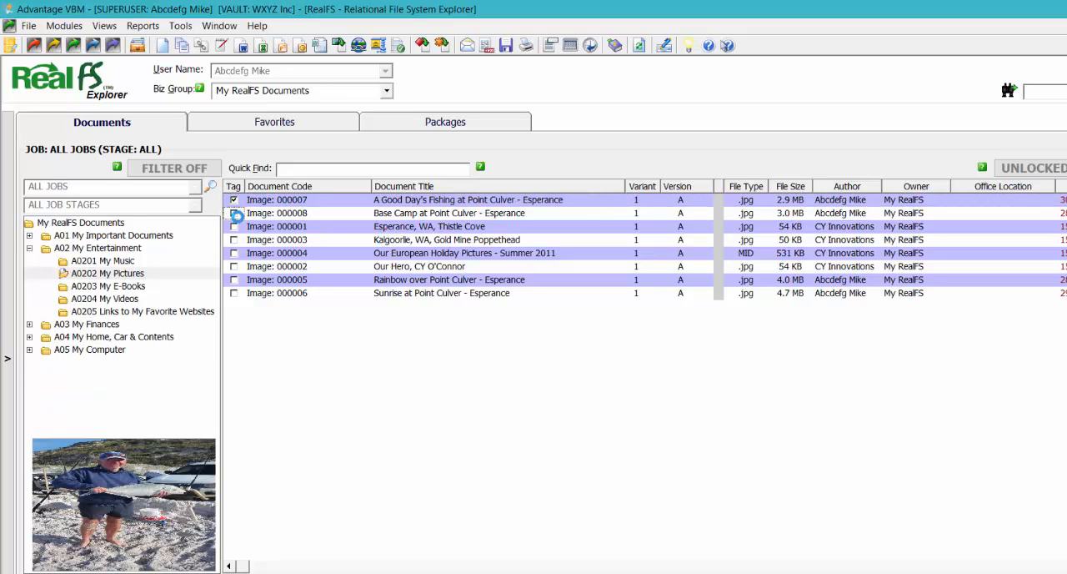
{"action": "left_click", "coordinate": [234, 280]}
{"action": "left_click", "coordinate": [234, 293]}
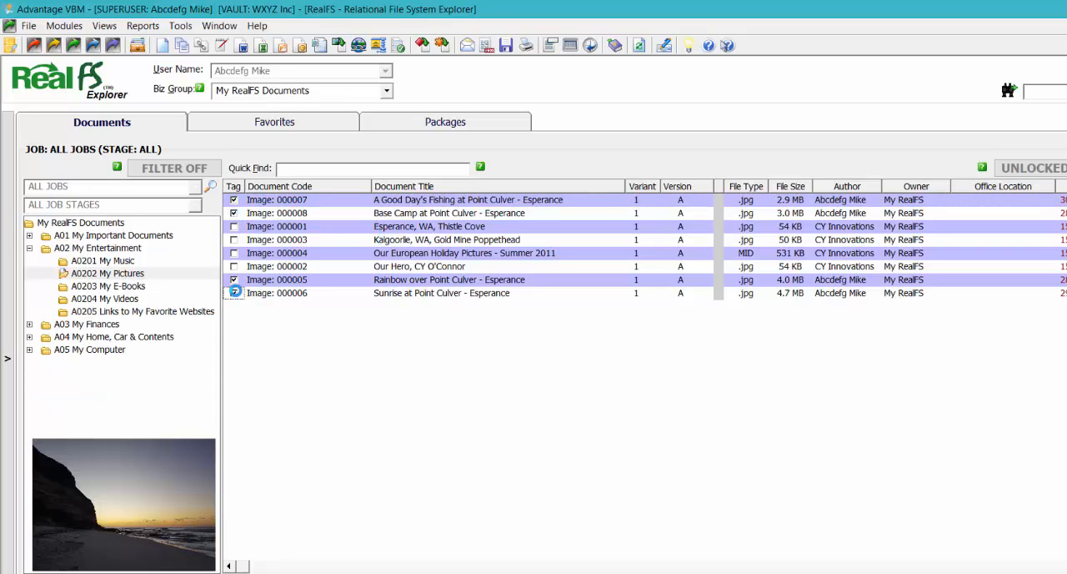
{"action": "left_click", "coordinate": [467, 45]}
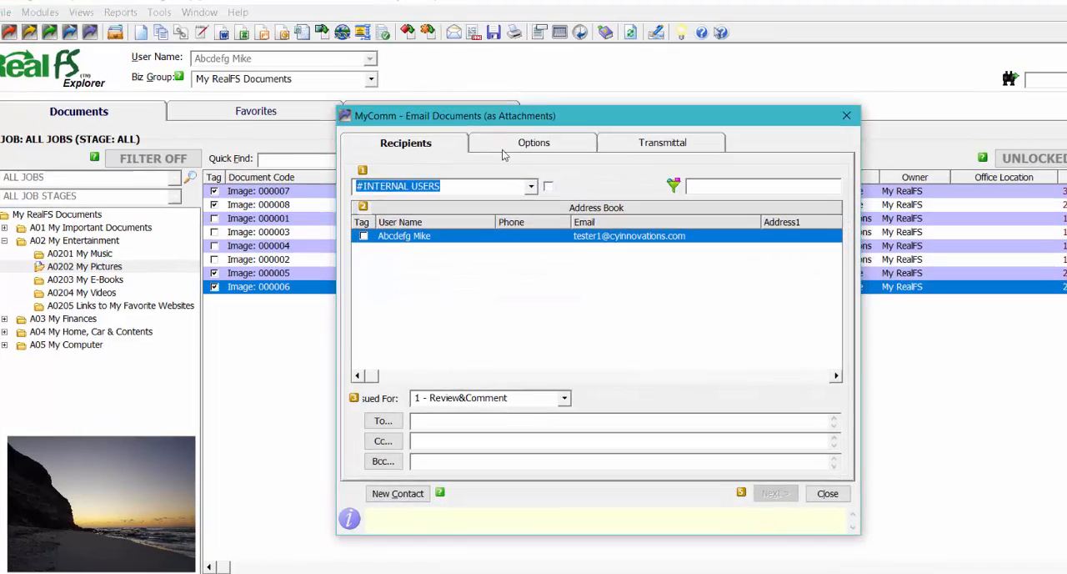
{"action": "left_click", "coordinate": [530, 186]}
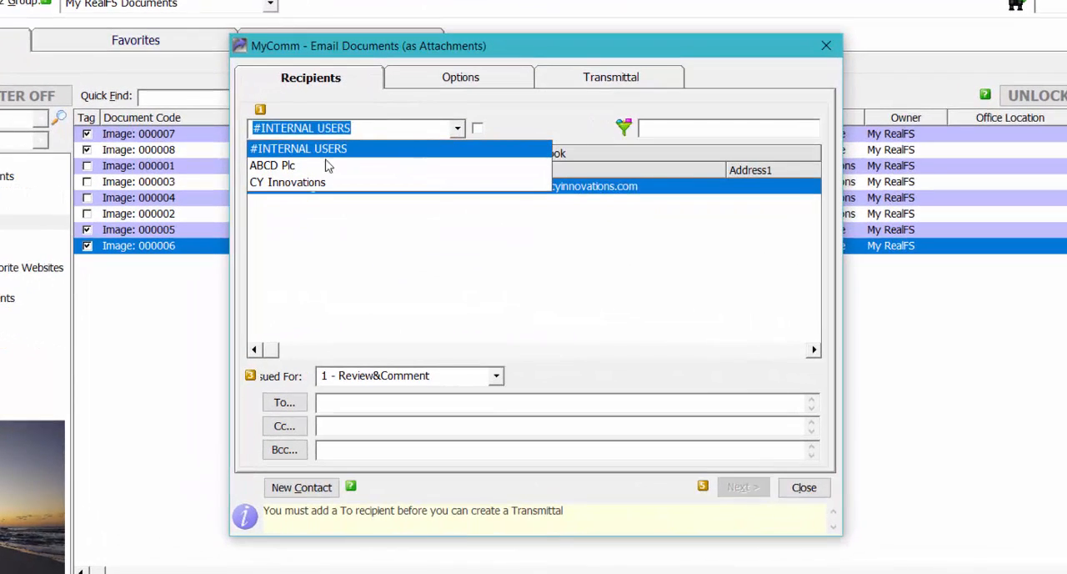
Address the email to the ABCD Plc contact as a To recipient, issued for 6 - Information Only.
{"action": "left_click", "coordinate": [379, 218]}
{"action": "left_click", "coordinate": [262, 186]}
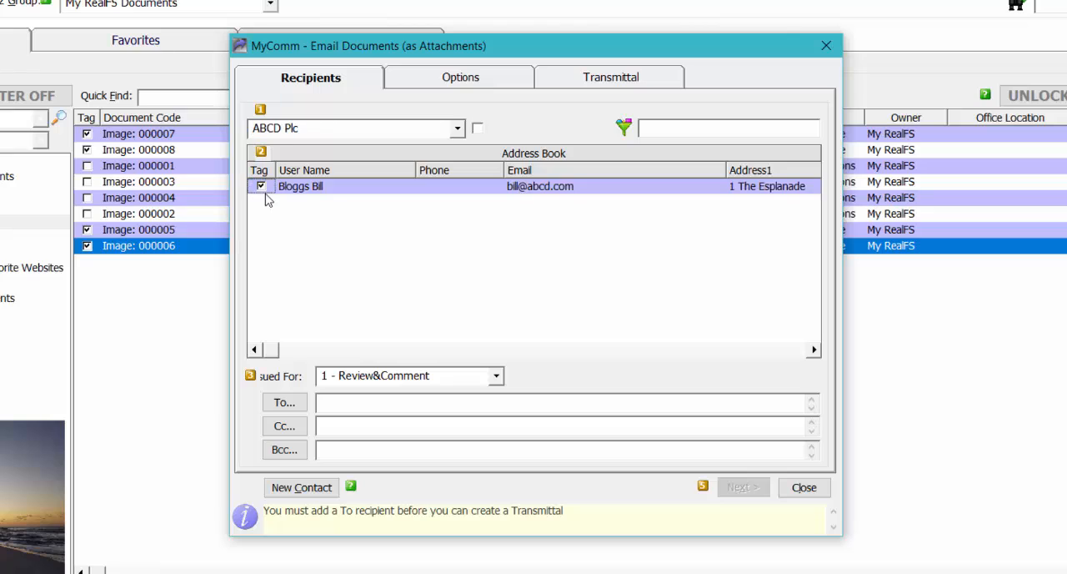
{"action": "left_click", "coordinate": [284, 402]}
{"action": "left_click", "coordinate": [497, 376]}
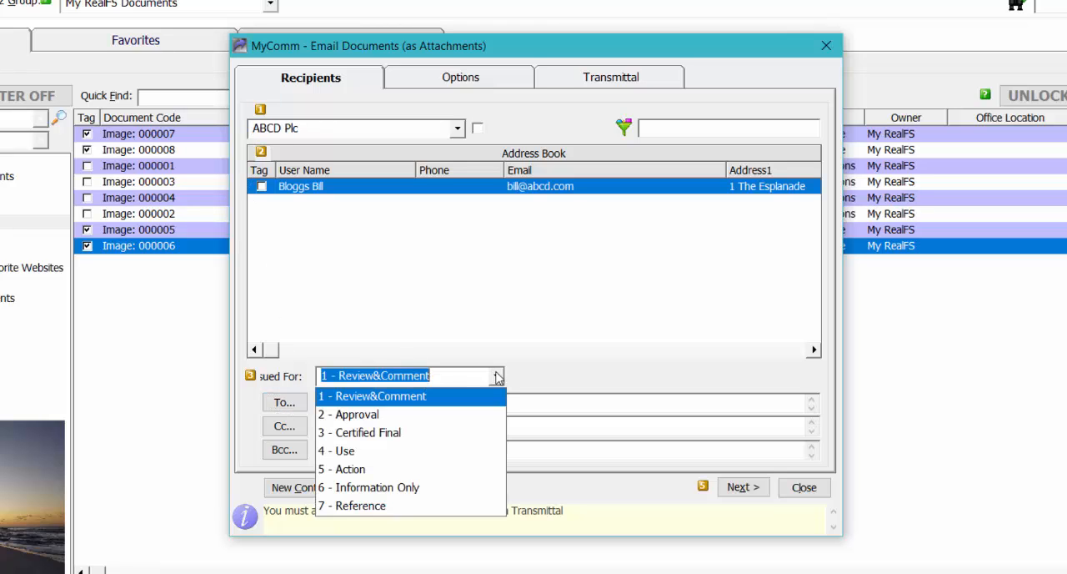
{"action": "left_click", "coordinate": [364, 487]}
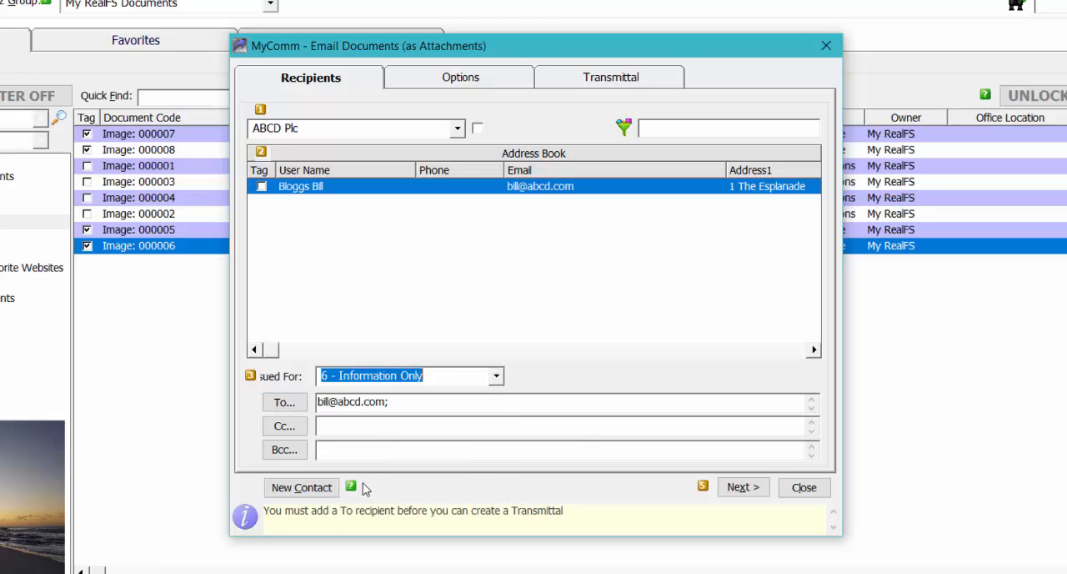
Review the sending options, enter the transmittal note "Some great photos of our fishing trip to point culver", and generate the emails.
{"action": "left_click", "coordinate": [457, 77]}
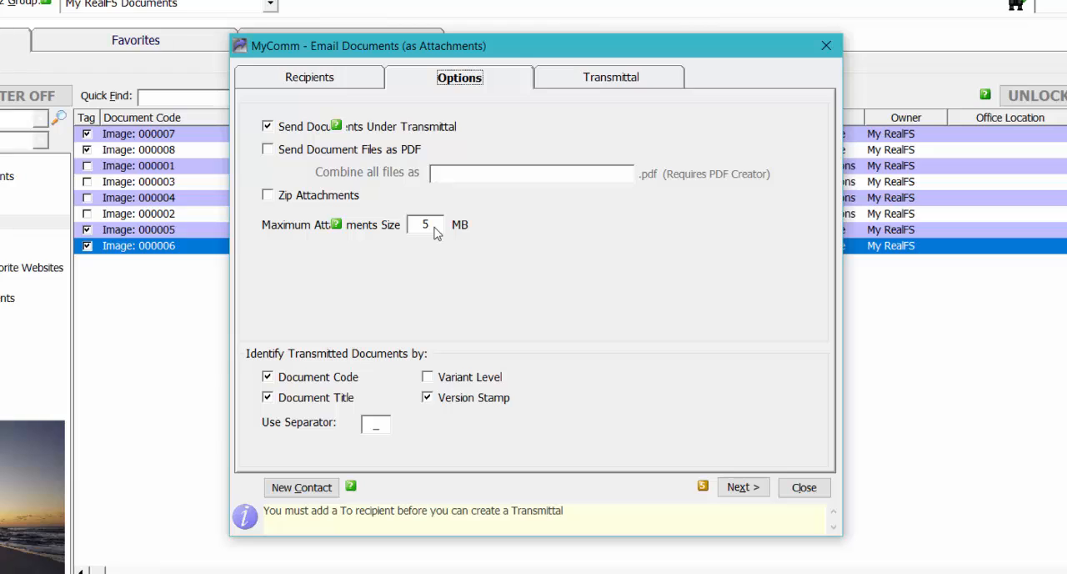
{"action": "left_click", "coordinate": [587, 82]}
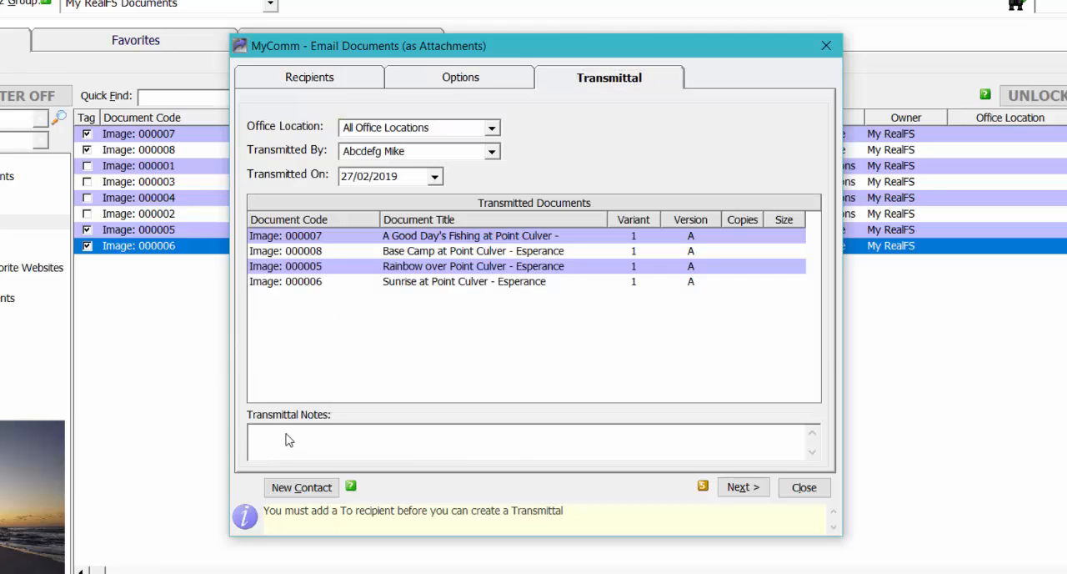
{"action": "type", "text": "Some great photos of our fishing trip to point culver"}
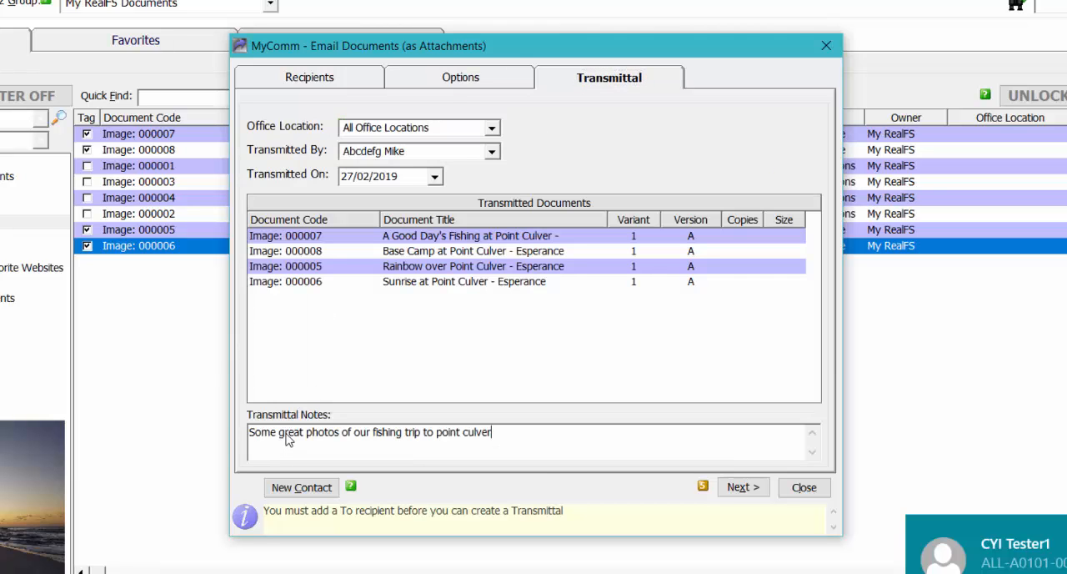
{"action": "left_click", "coordinate": [743, 488]}
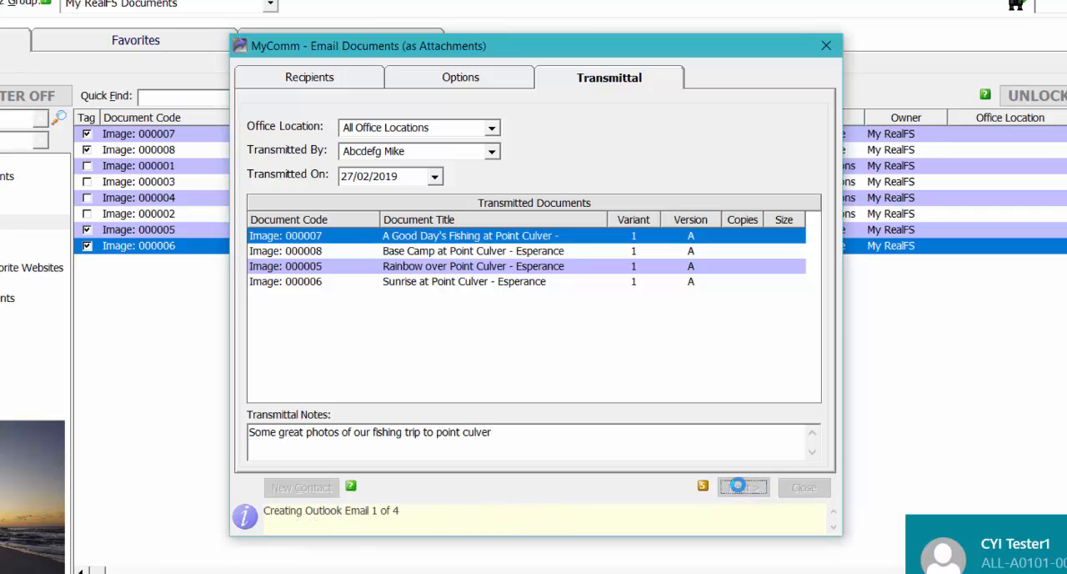
{"action": "left_click", "coordinate": [685, 383]}
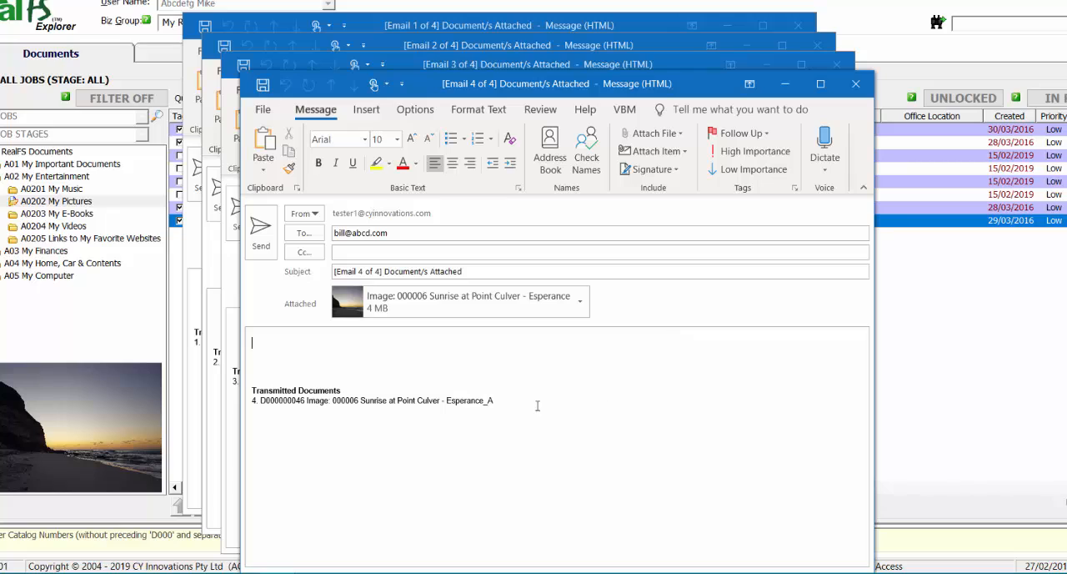
Send all four generated emails with their picture attachments and close the document emailing dialog.
{"action": "left_click", "coordinate": [261, 236]}
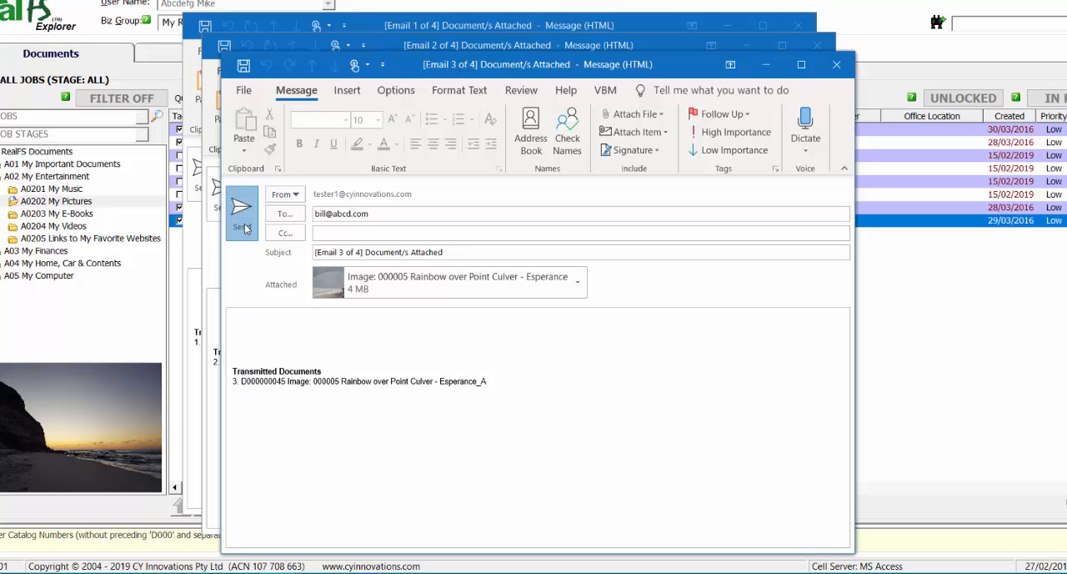
{"action": "left_click", "coordinate": [245, 230]}
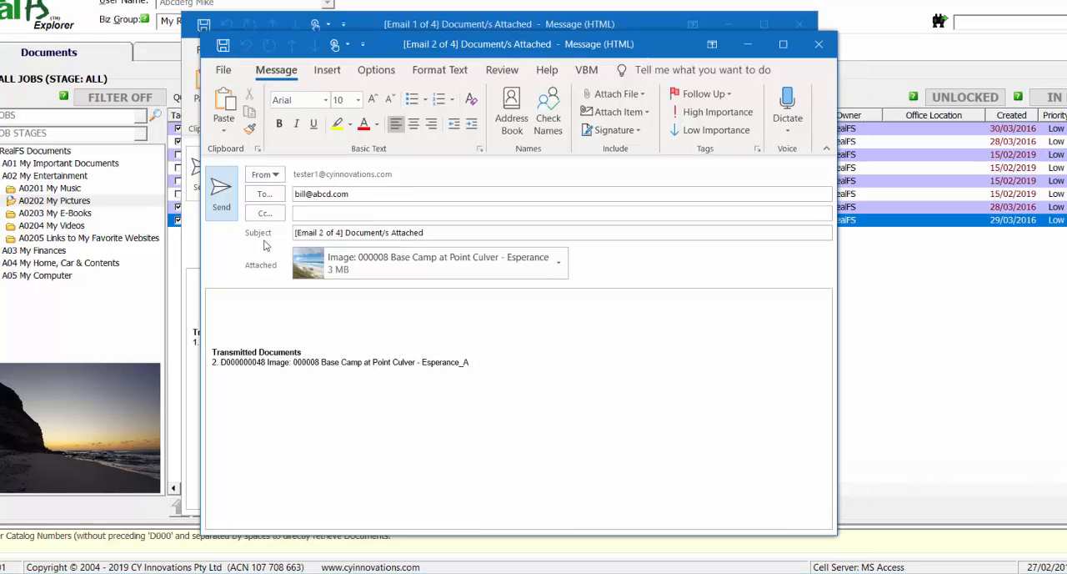
{"action": "left_click", "coordinate": [219, 207]}
{"action": "left_click", "coordinate": [203, 183]}
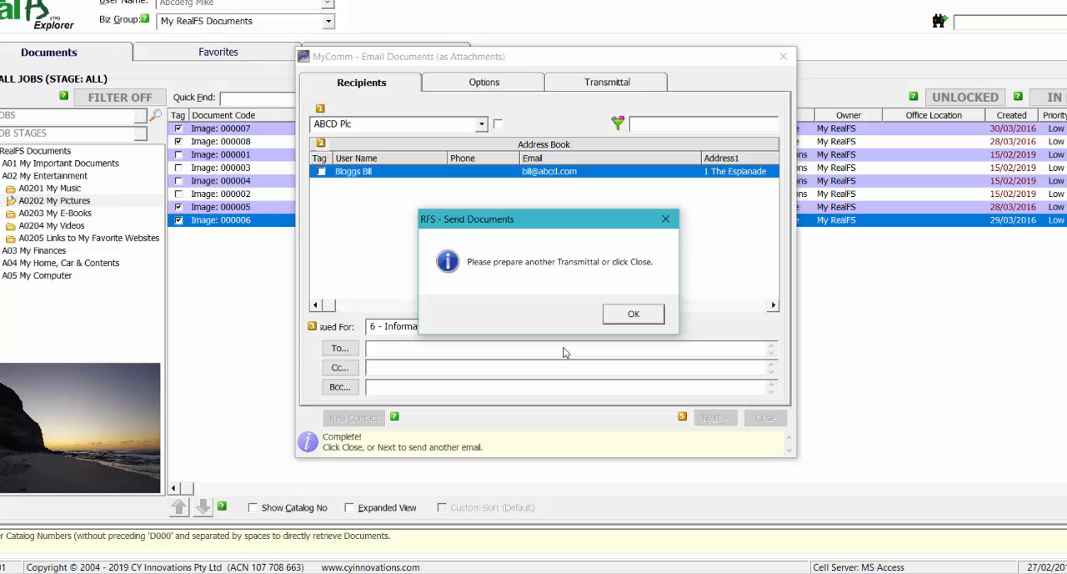
{"action": "left_click", "coordinate": [634, 313]}
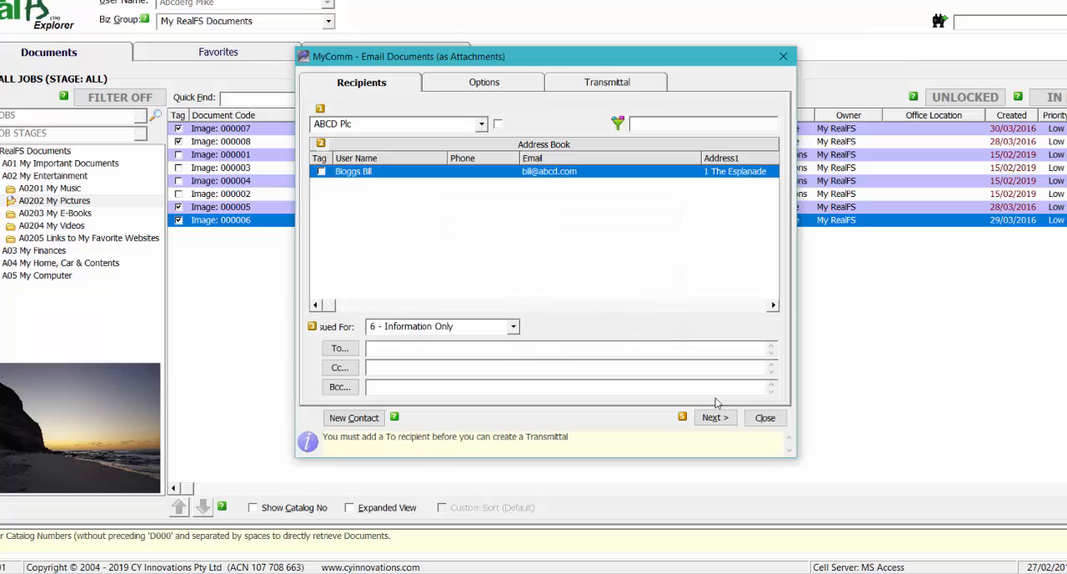
{"action": "left_click", "coordinate": [765, 416]}
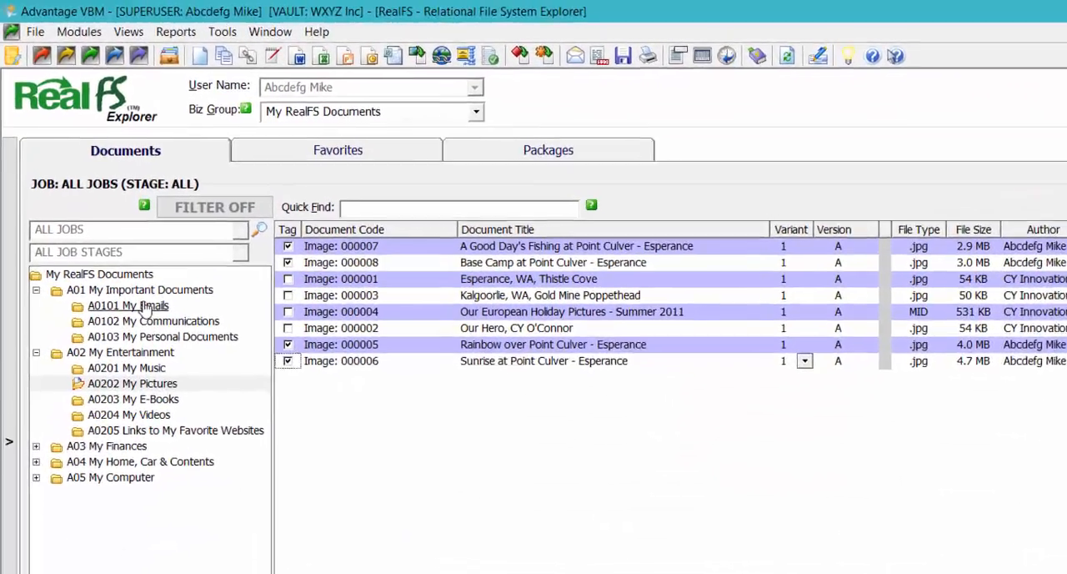
In A0101 My Emails, switch ALL-A0101-0006 to the Email 1 of 4 variant and view that message.
{"action": "left_click", "coordinate": [109, 218]}
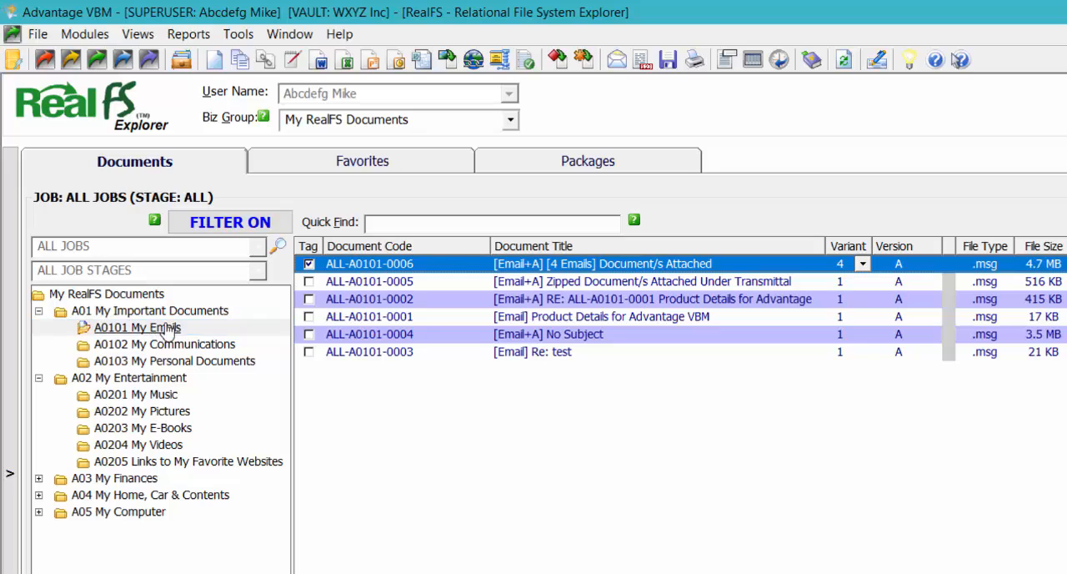
{"action": "left_click", "coordinate": [683, 267]}
{"action": "left_click", "coordinate": [864, 264]}
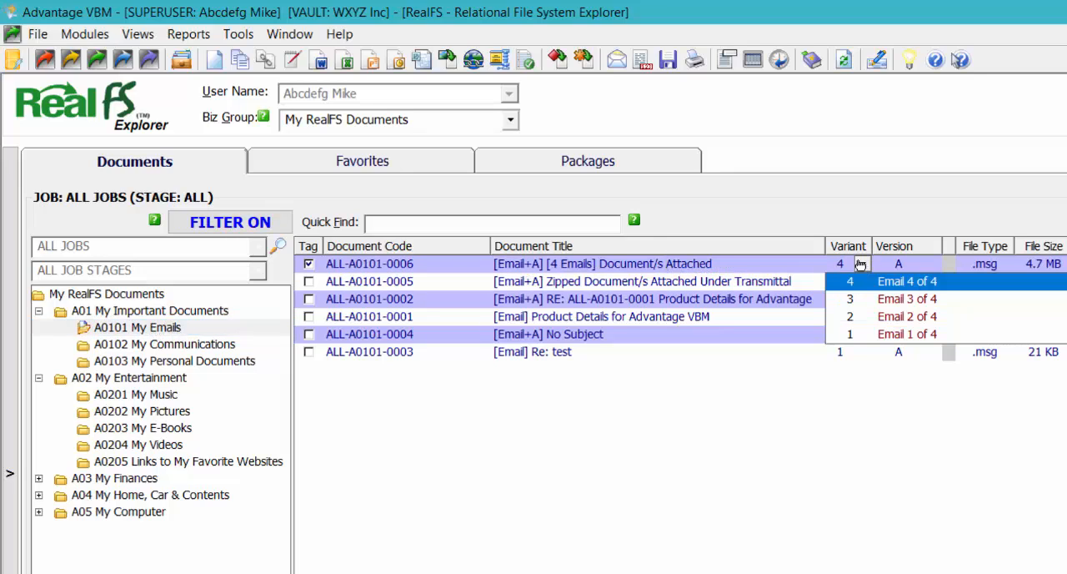
{"action": "left_click", "coordinate": [894, 335]}
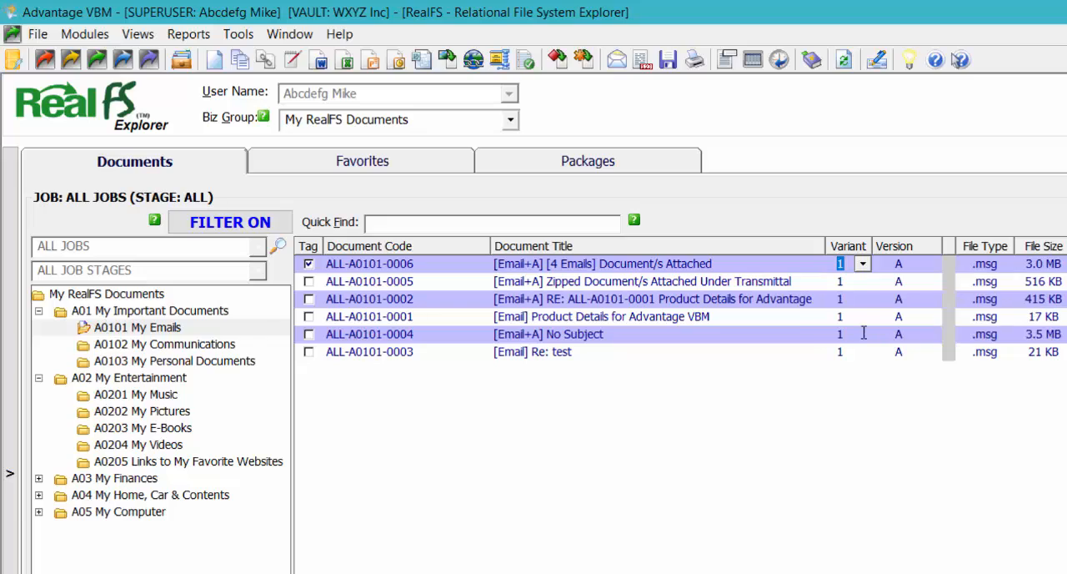
{"action": "double_click", "coordinate": [662, 264]}
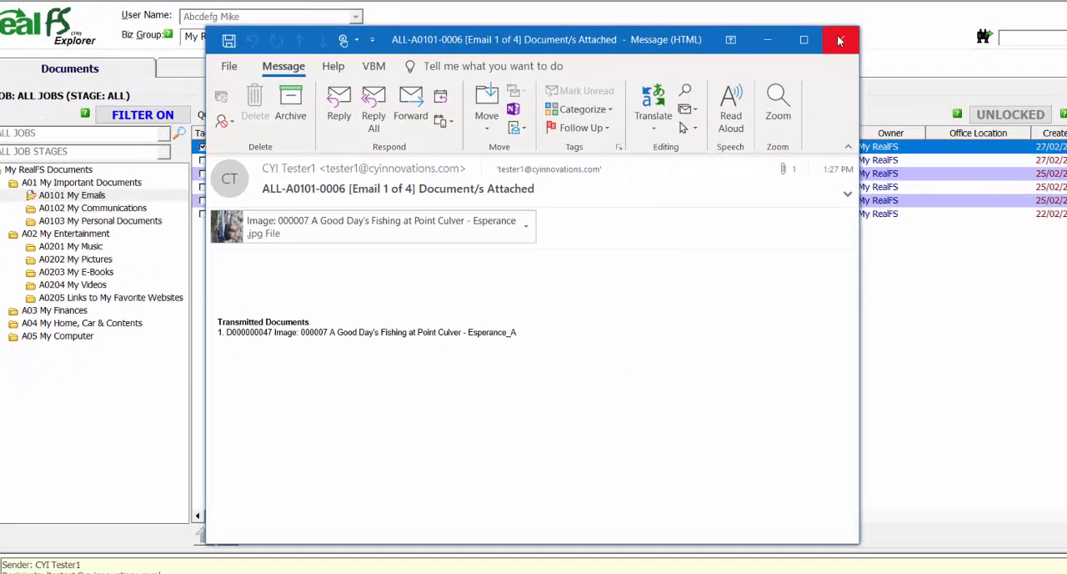
{"action": "left_click", "coordinate": [840, 40]}
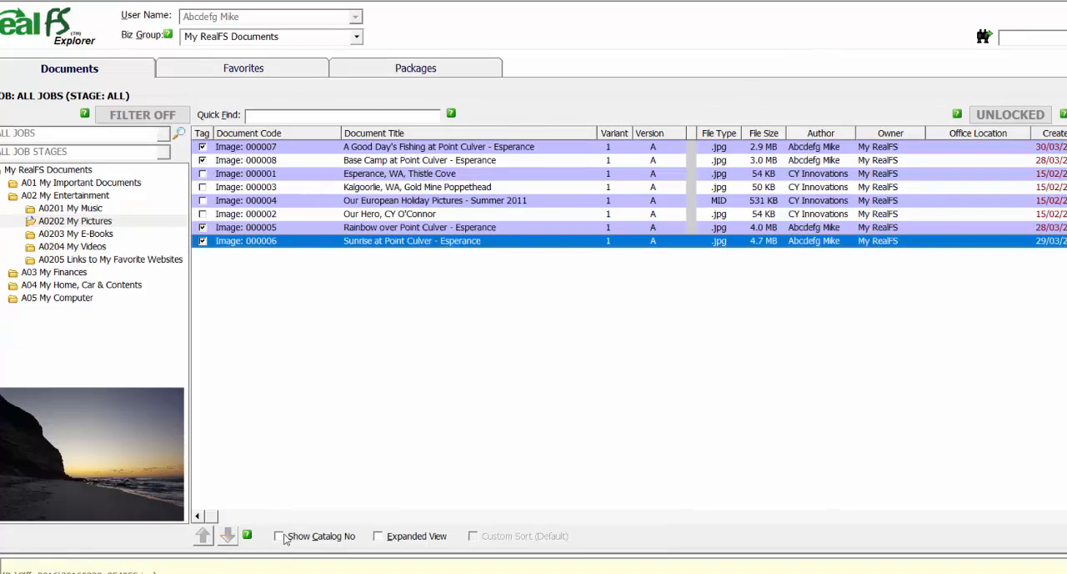
{"action": "left_click", "coordinate": [280, 536]}
{"action": "left_click", "coordinate": [260, 118]}
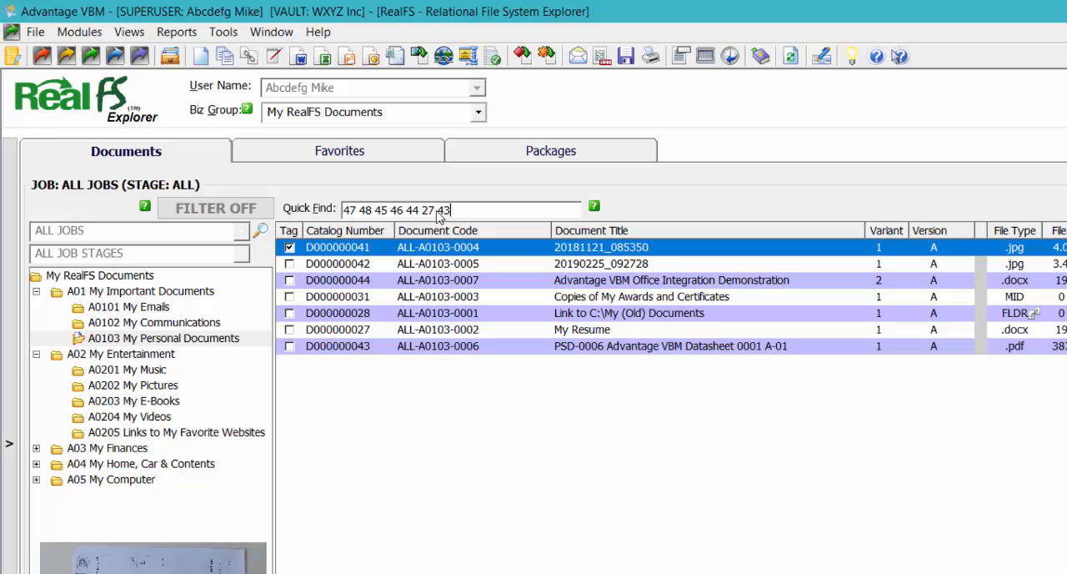
{"action": "key", "text": "Return"}
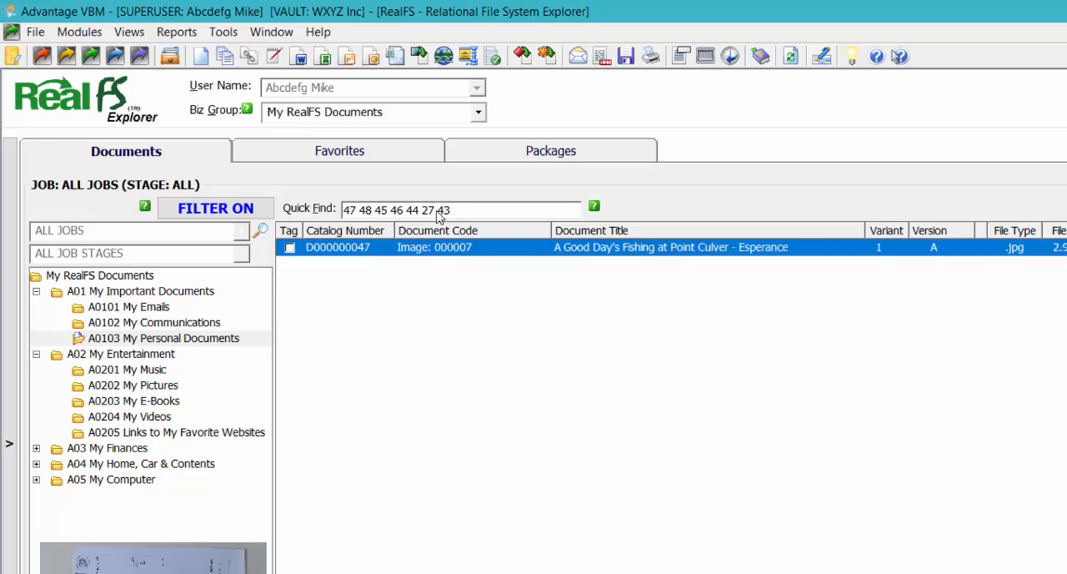
Tag all retrieved documents and generate the detailed All Deliveries Matrix report using selected variant levels, for 27/02/2018 to 27/02/2019.
{"action": "left_click", "coordinate": [289, 230]}
{"action": "left_click", "coordinate": [178, 32]}
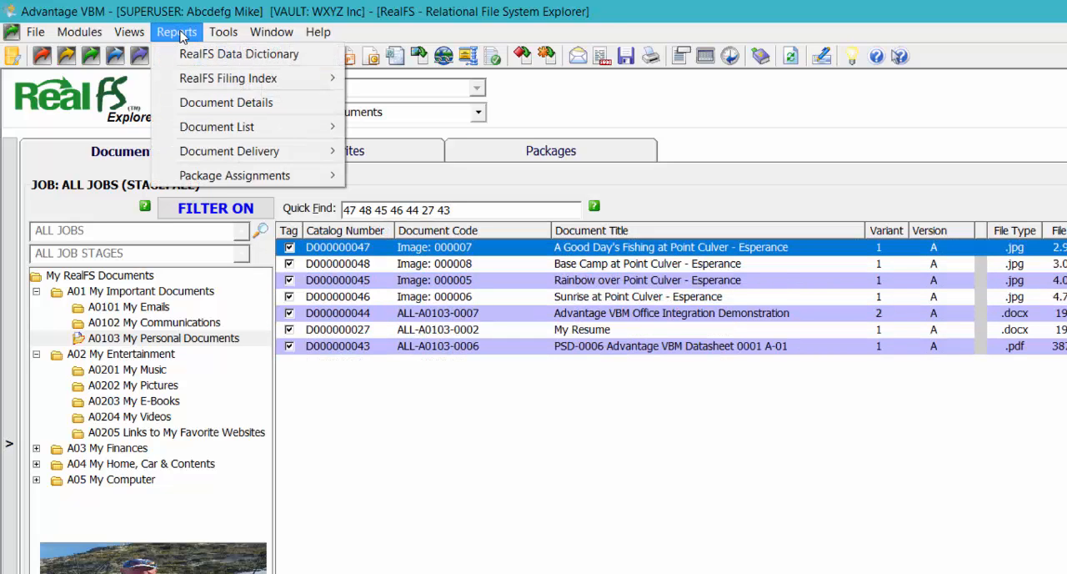
{"action": "mouse_move", "coordinate": [280, 151]}
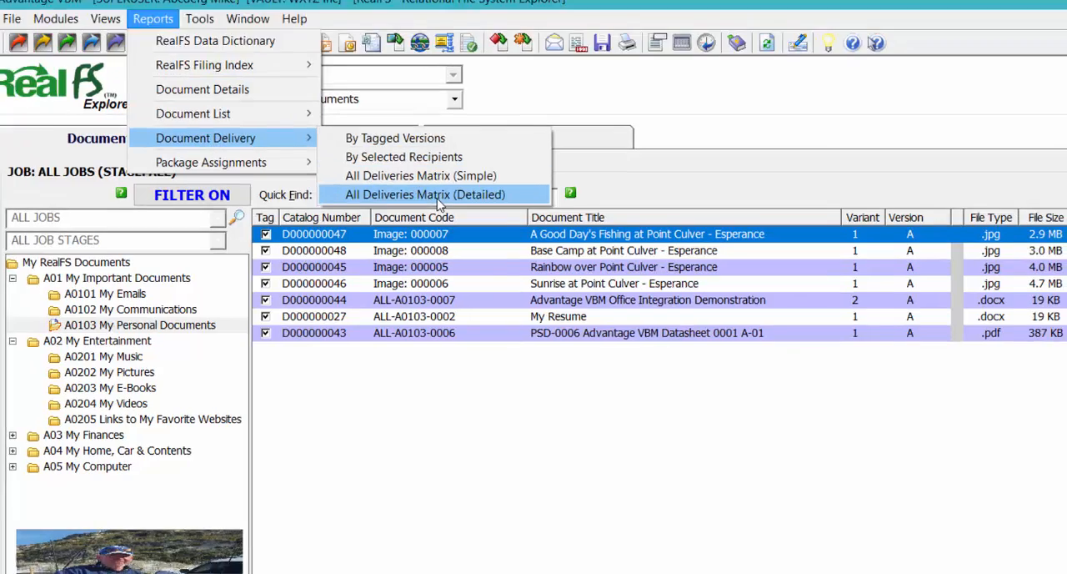
{"action": "left_click", "coordinate": [455, 208]}
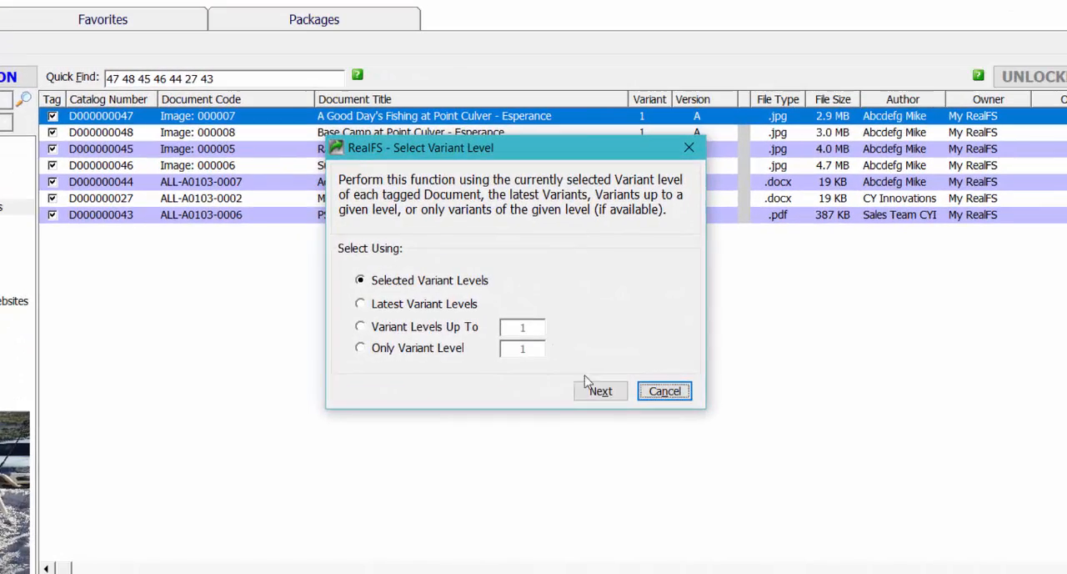
{"action": "left_click", "coordinate": [601, 391]}
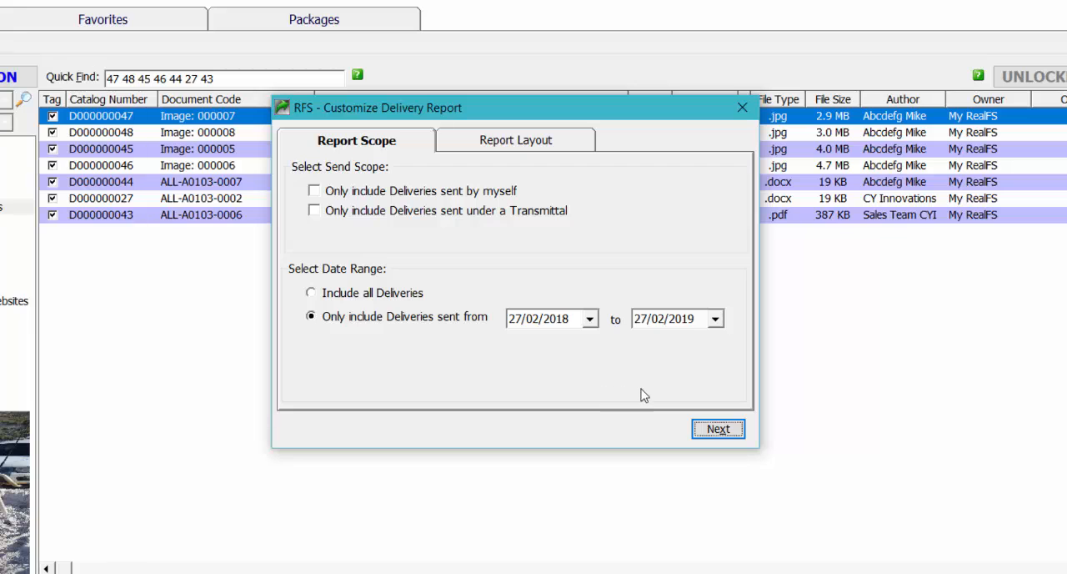
{"action": "left_click", "coordinate": [718, 429]}
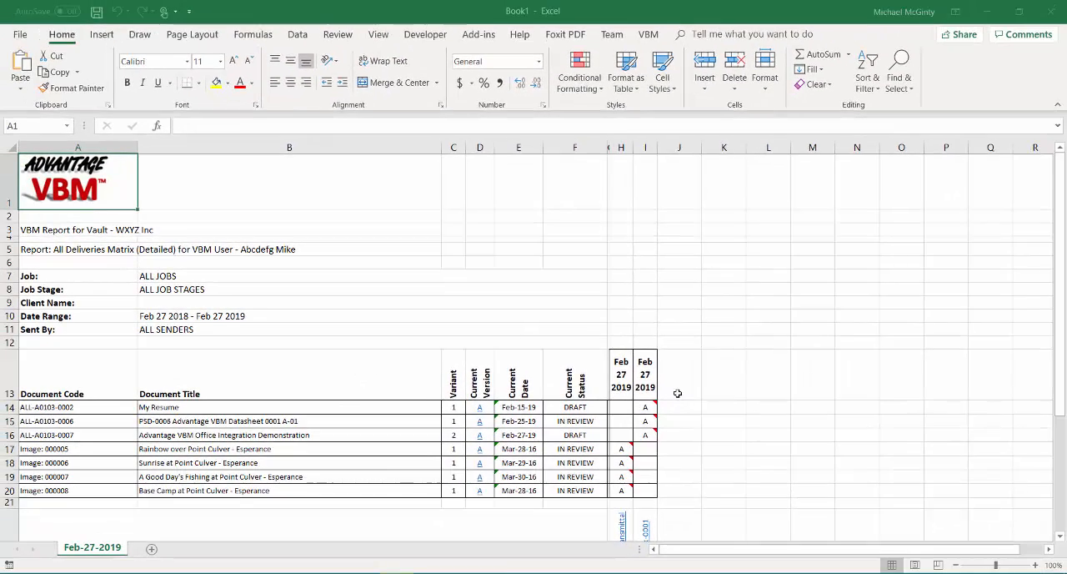
Review the delivery matrix and view the transmittal PDF linked from ALL-Tx-0001.
{"action": "scroll", "coordinate": [717, 393], "scroll_direction": "down", "scroll_amount": 2}
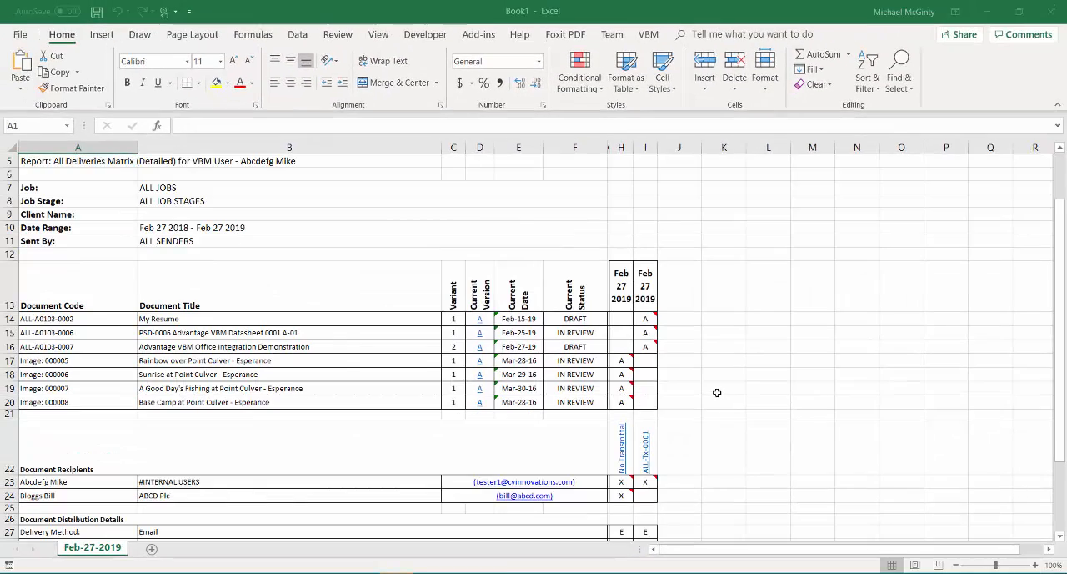
{"action": "scroll", "coordinate": [717, 392], "scroll_direction": "down", "scroll_amount": 1}
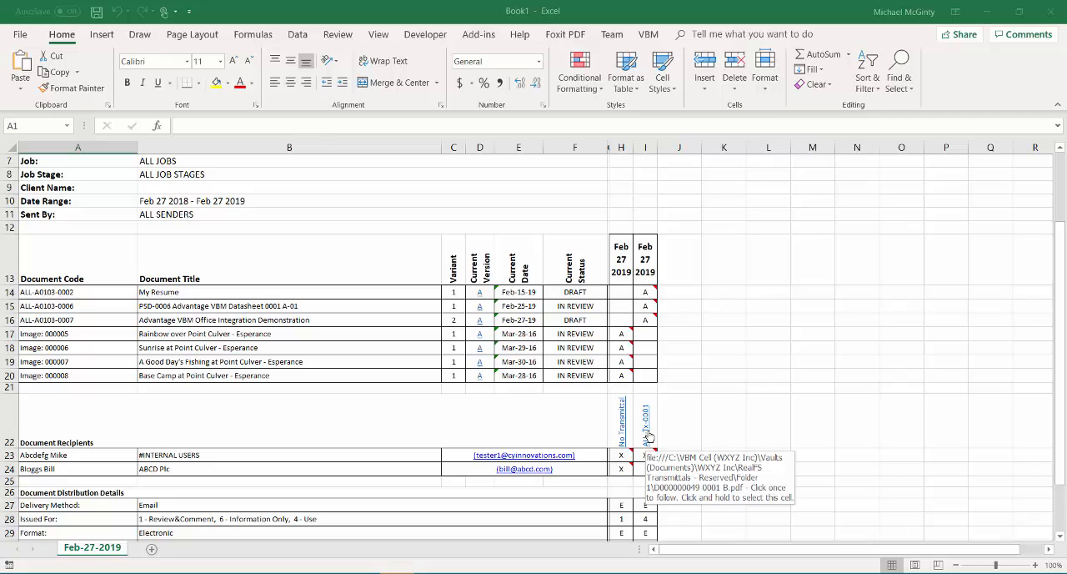
{"action": "left_click", "coordinate": [647, 437]}
{"action": "left_click", "coordinate": [584, 358]}
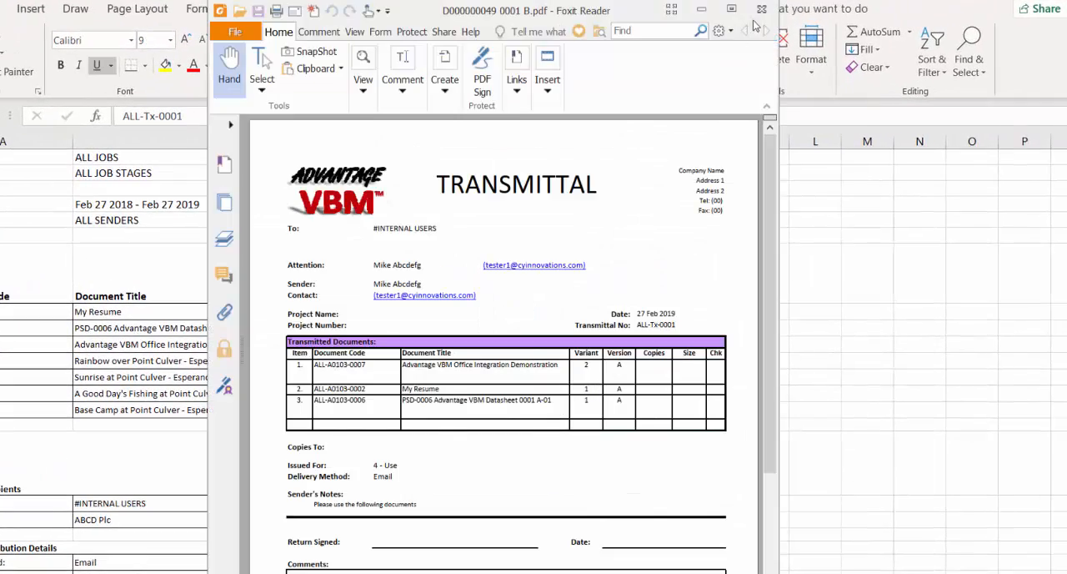
{"action": "left_click", "coordinate": [761, 10]}
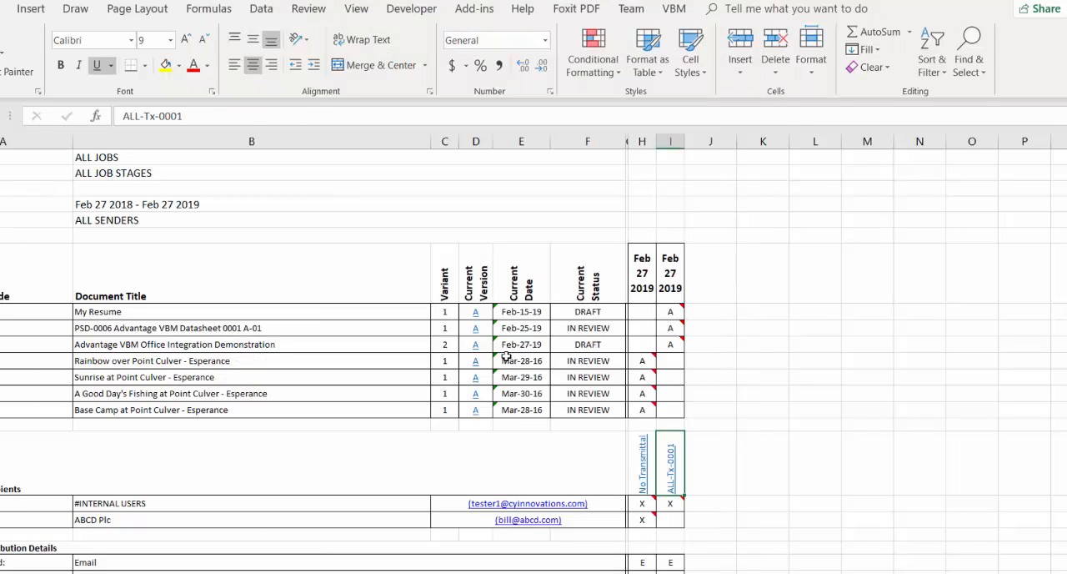
View the Rainbow over Point Culver picture through its current version link and close the report workbook.
{"action": "left_click", "coordinate": [477, 368]}
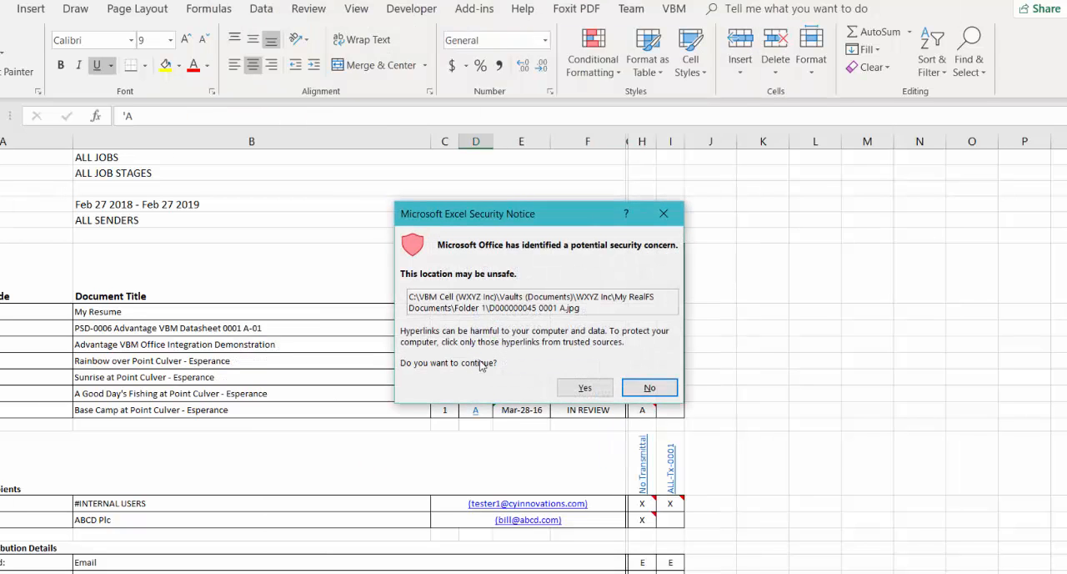
{"action": "left_click", "coordinate": [584, 388]}
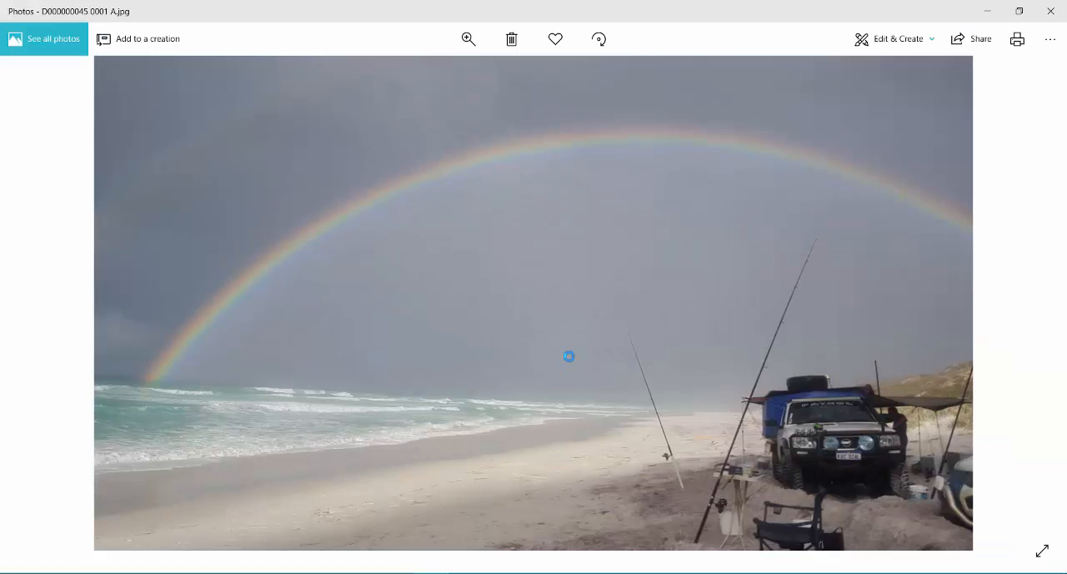
{"action": "left_click", "coordinate": [1050, 11]}
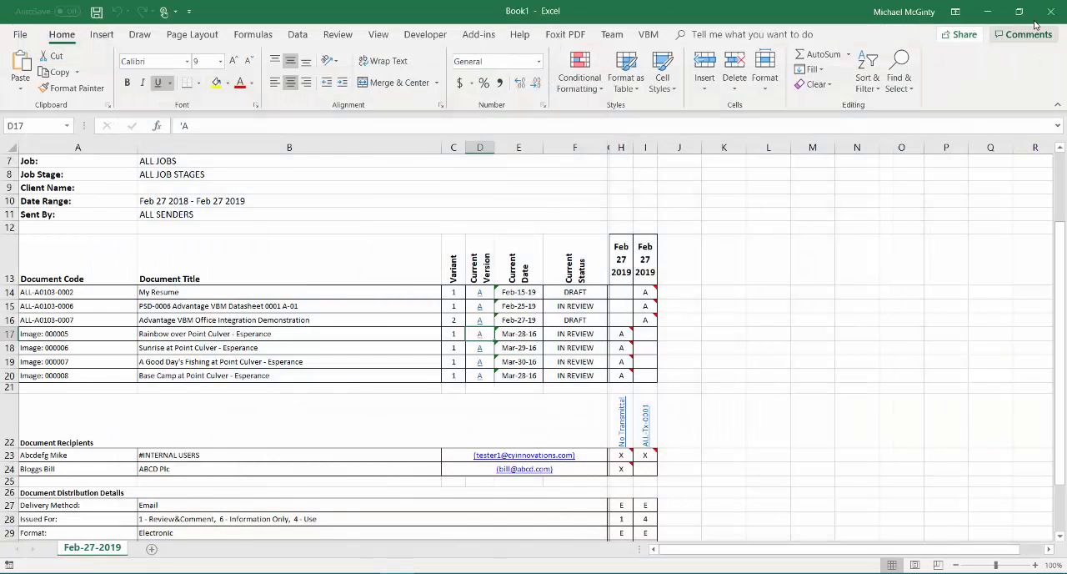
{"action": "left_click", "coordinate": [1050, 11]}
{"action": "left_click", "coordinate": [535, 312]}
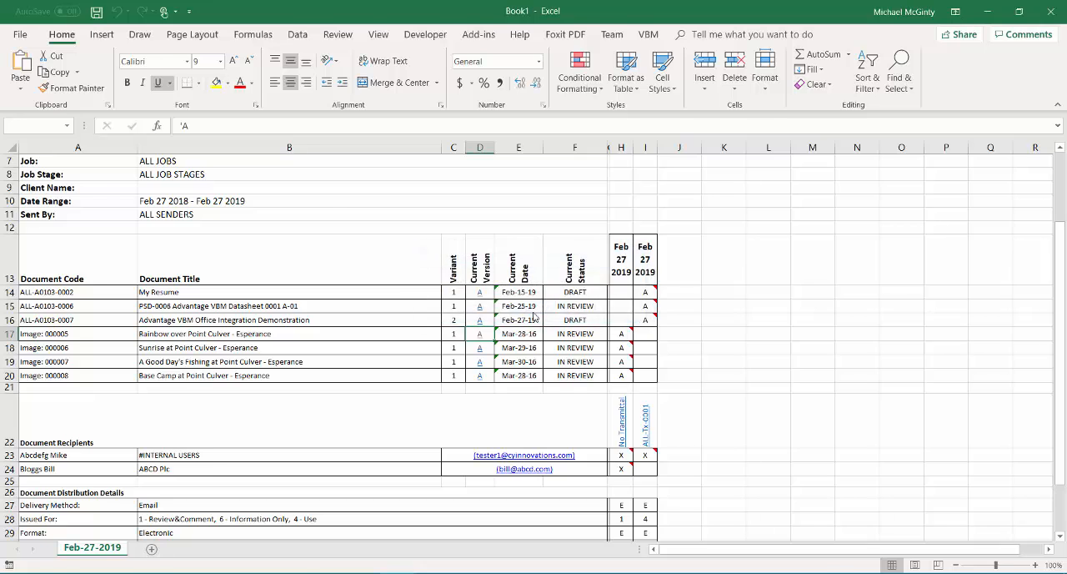